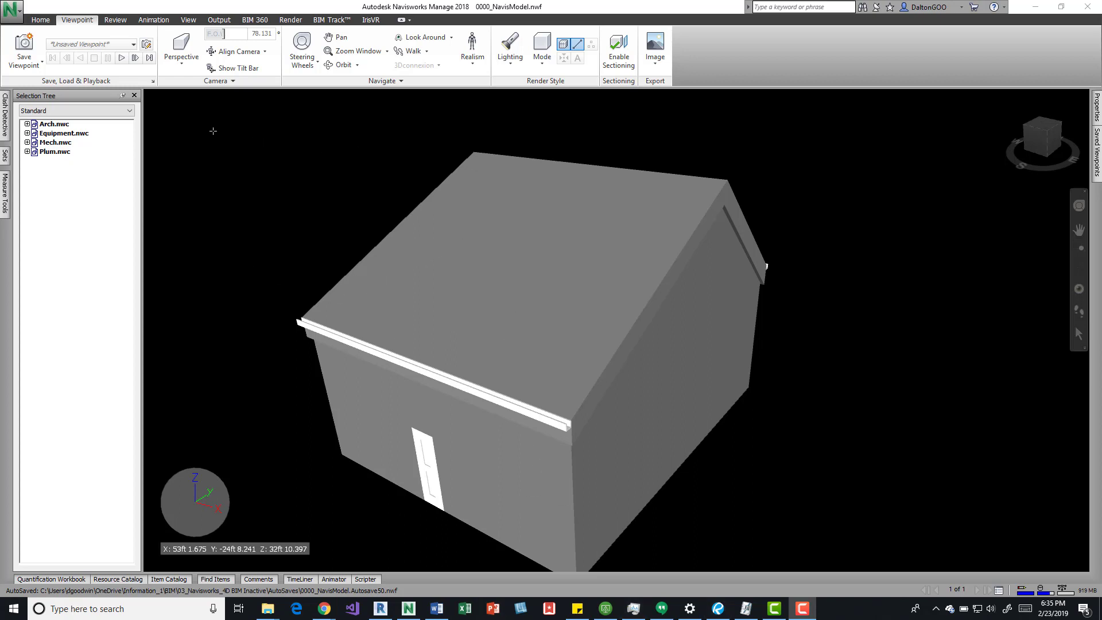
- Open the Options Editor from the application menu, then close it
{"action": "left_click", "coordinate": [11, 15]}
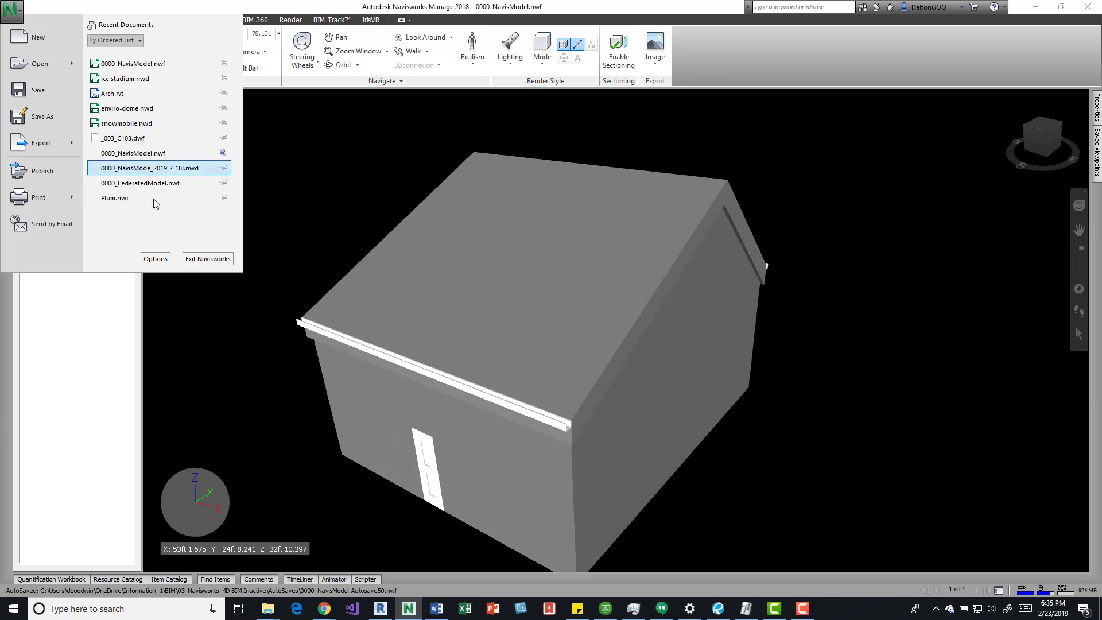
{"action": "left_click", "coordinate": [150, 259]}
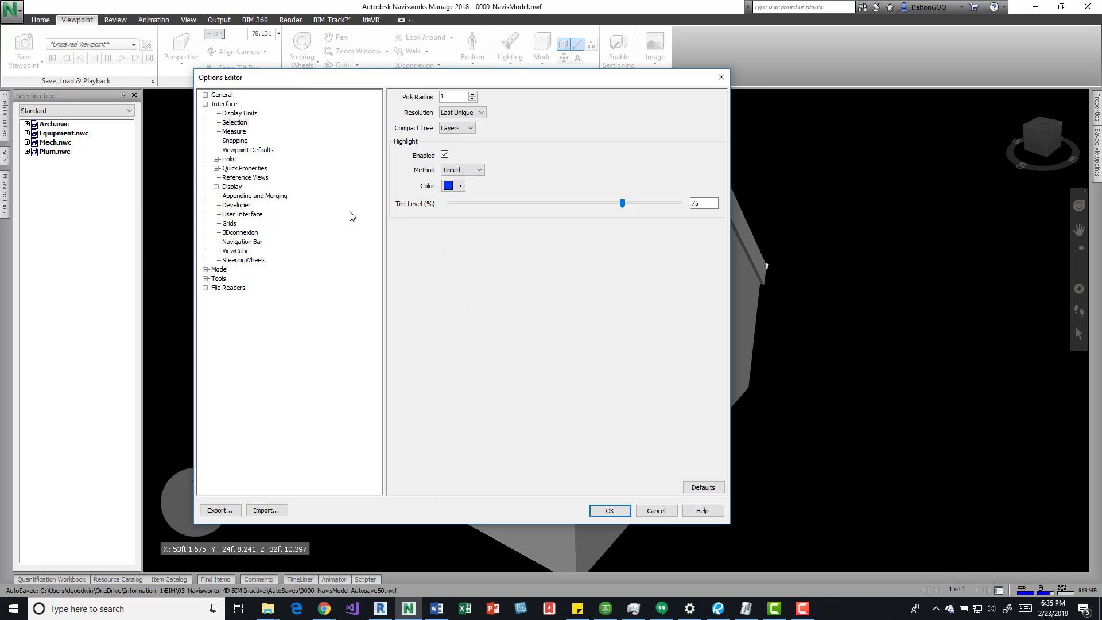
{"action": "left_click", "coordinate": [721, 78]}
- Bring up the Open dialog and cancel it without opening a file
{"action": "left_click", "coordinate": [11, 9]}
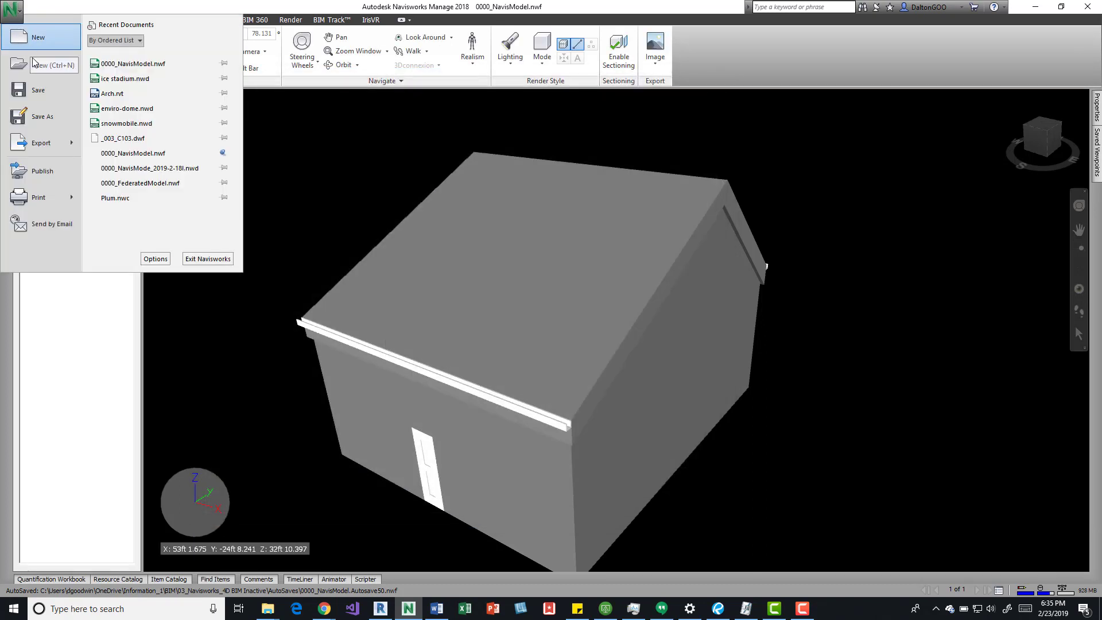
{"action": "key", "text": "Escape"}
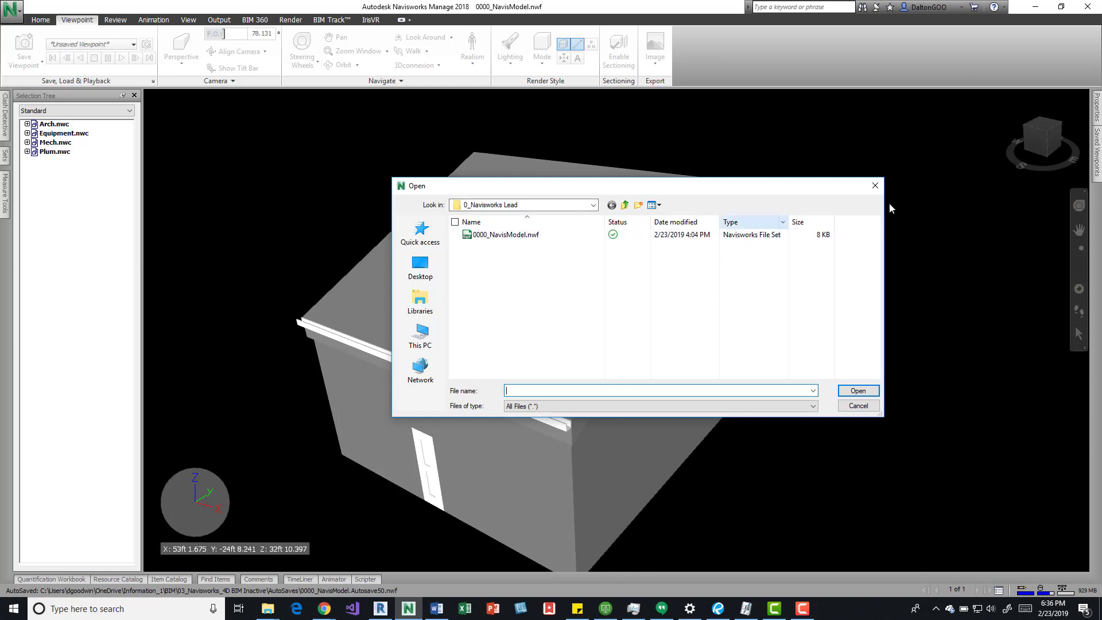
{"action": "key", "text": "Escape"}
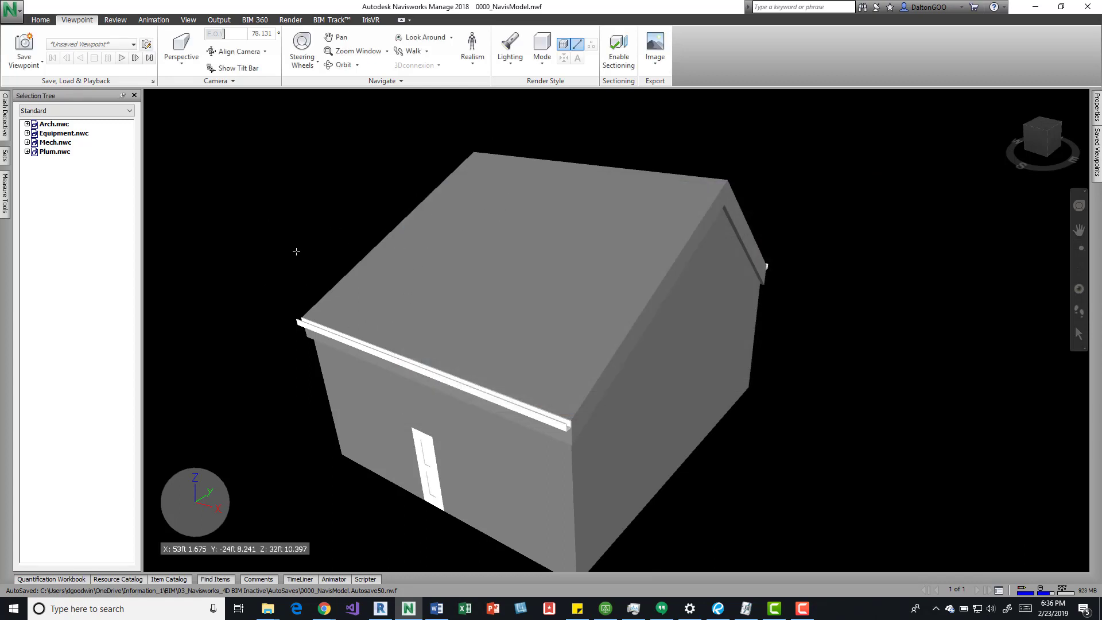
- Browse the Home, Viewpoint, Review and Animation ribbon tabs, ending on Home
{"action": "left_click", "coordinate": [41, 20]}
{"action": "left_click", "coordinate": [115, 20]}
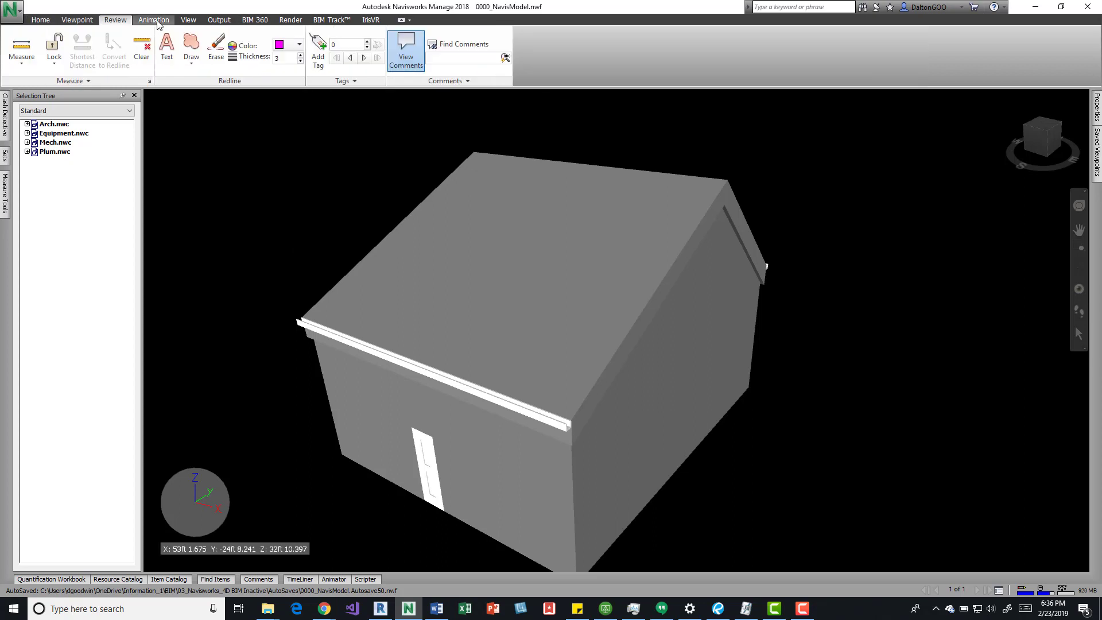
{"action": "left_click", "coordinate": [156, 21]}
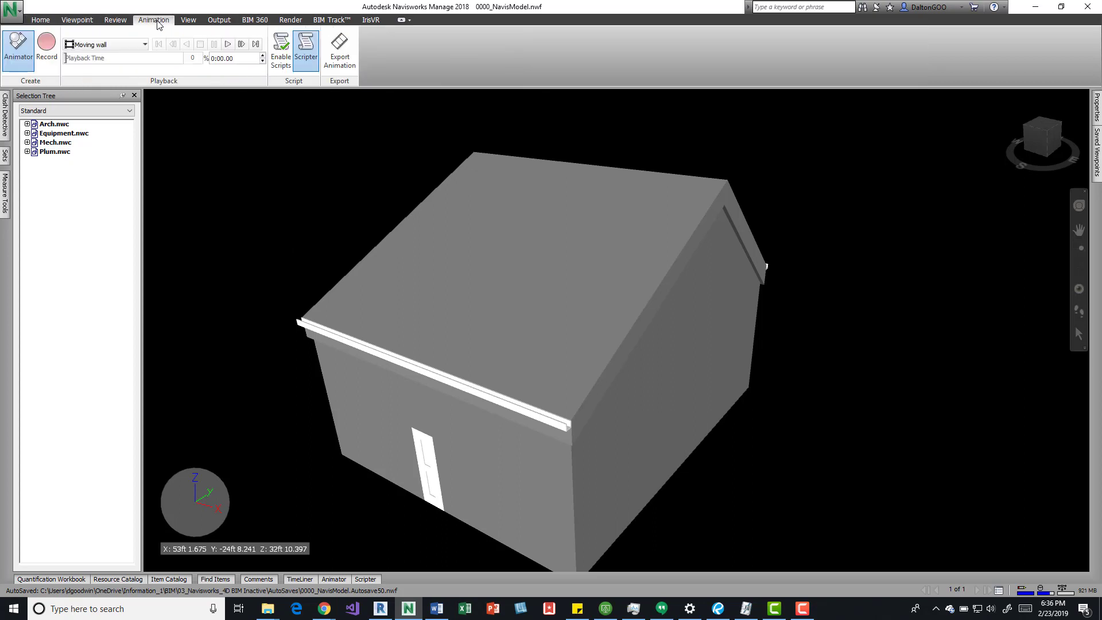
{"action": "left_click", "coordinate": [41, 20]}
{"action": "left_click", "coordinate": [71, 21]}
{"action": "left_click", "coordinate": [115, 21]}
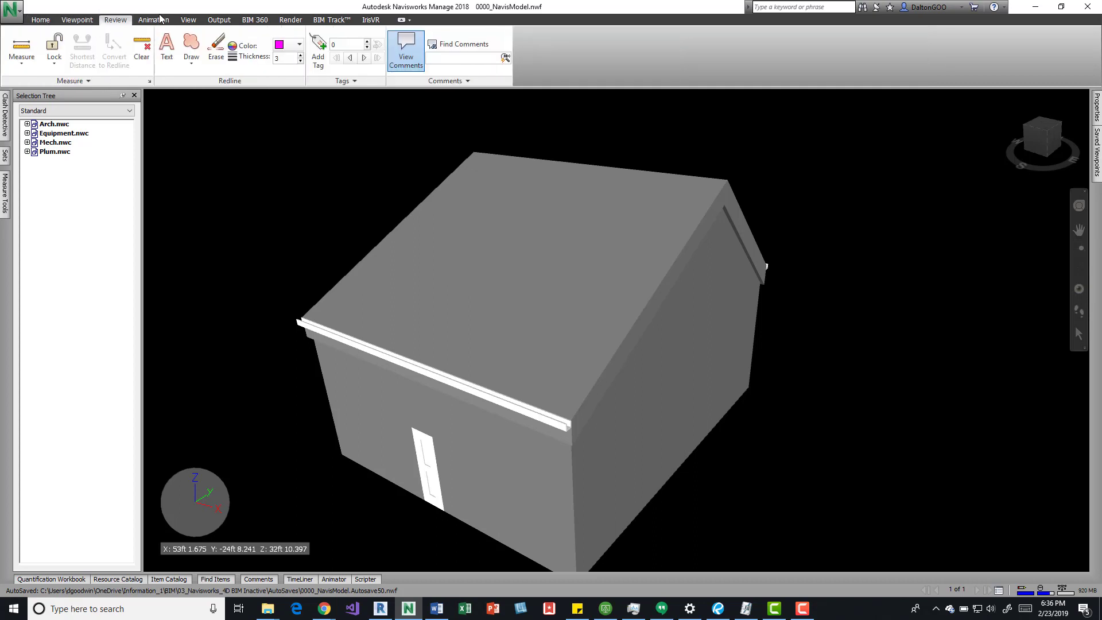
{"action": "left_click", "coordinate": [40, 20]}
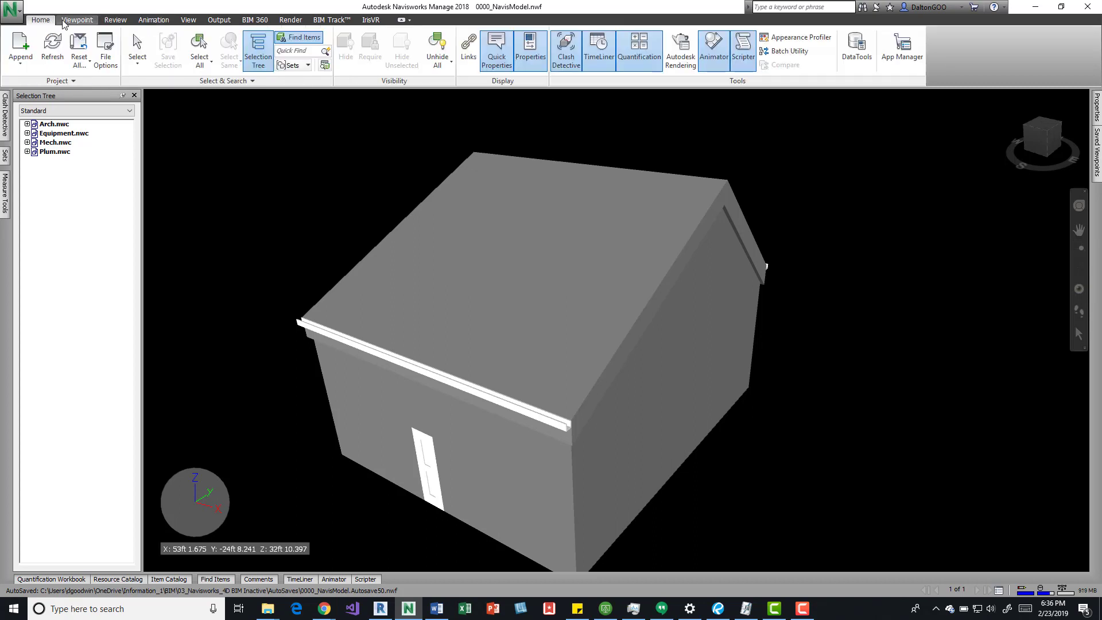
{"action": "left_click", "coordinate": [76, 20]}
{"action": "left_click", "coordinate": [115, 20]}
{"action": "left_click", "coordinate": [46, 21]}
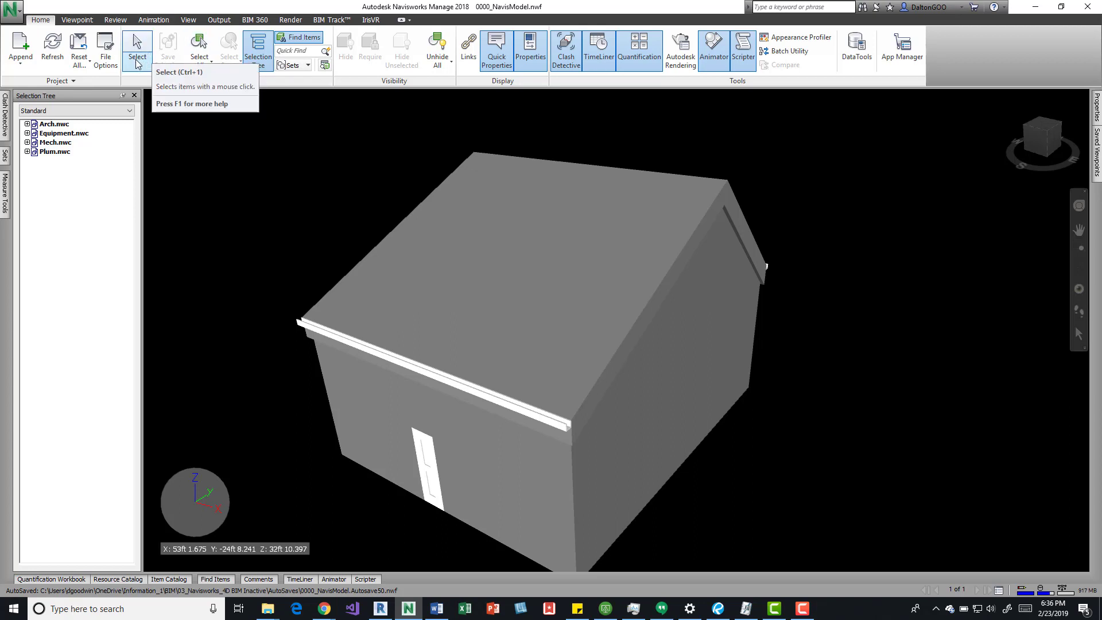
- Select all four model files (Arch, Equipment, Mech, Plum) with Select All
{"action": "left_click", "coordinate": [139, 61]}
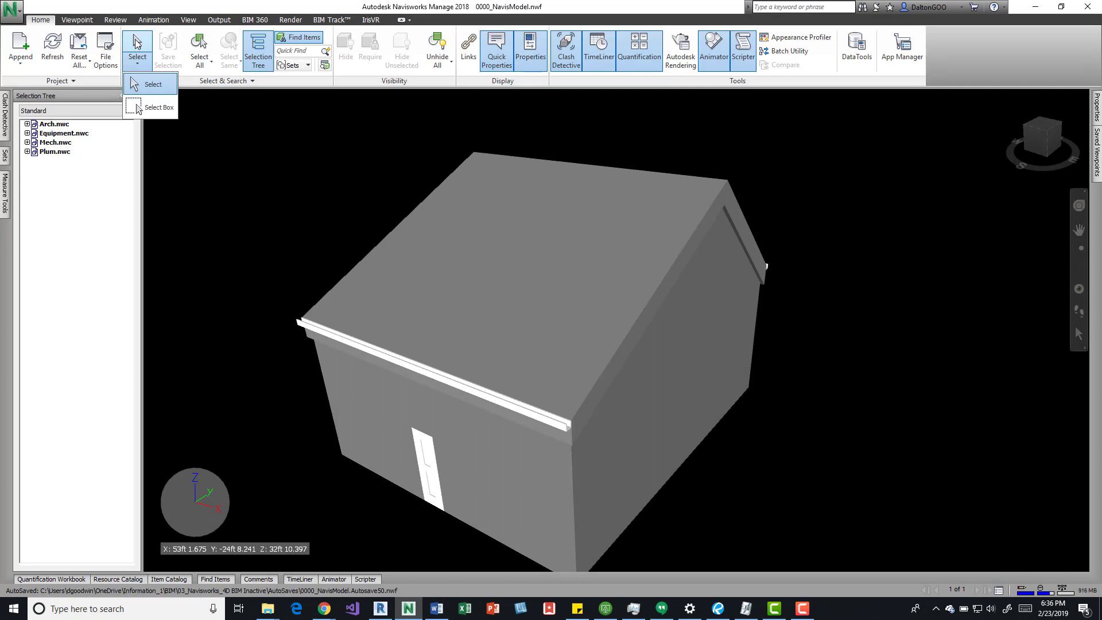
{"action": "left_click", "coordinate": [136, 43]}
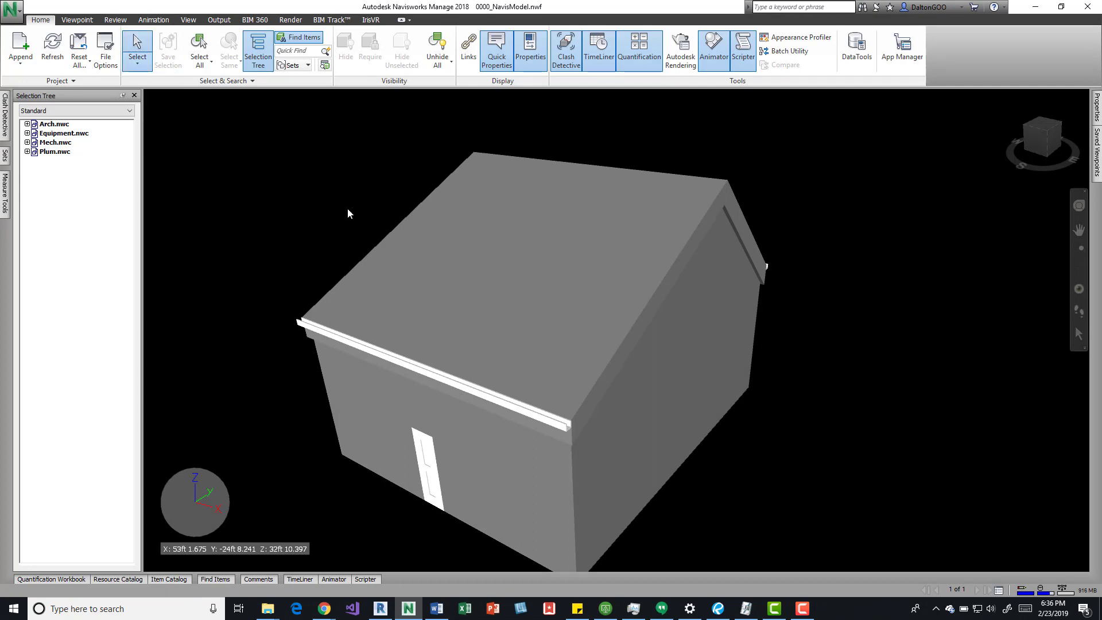
{"action": "left_click", "coordinate": [204, 44]}
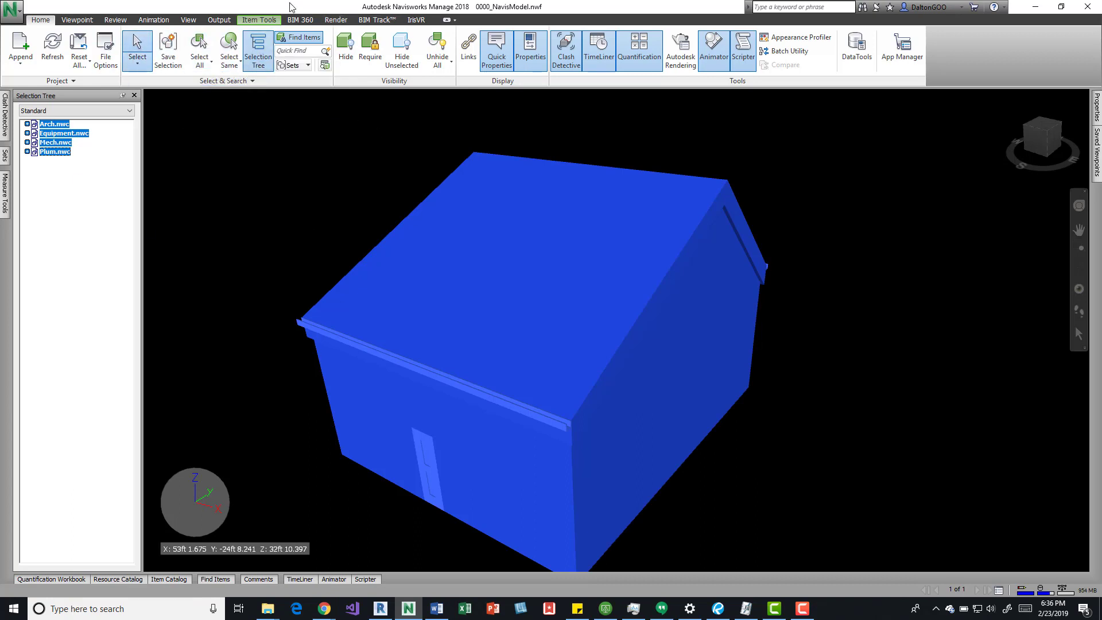
- Tour the BIM 360, Output, View and other tabs and check the Animation playback list
{"action": "left_click", "coordinate": [297, 20]}
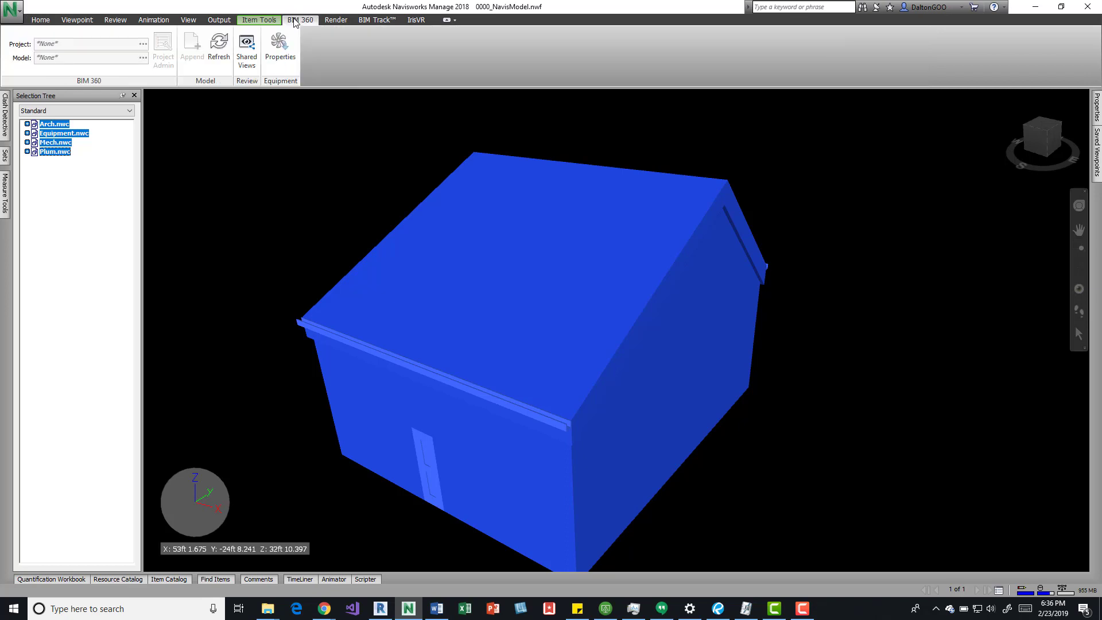
{"action": "left_click", "coordinate": [219, 20]}
{"action": "left_click", "coordinate": [188, 20]}
{"action": "left_click", "coordinate": [154, 20]}
{"action": "left_click", "coordinate": [116, 20]}
{"action": "scroll", "coordinate": [119, 23], "scroll_direction": "down", "scroll_amount": 1}
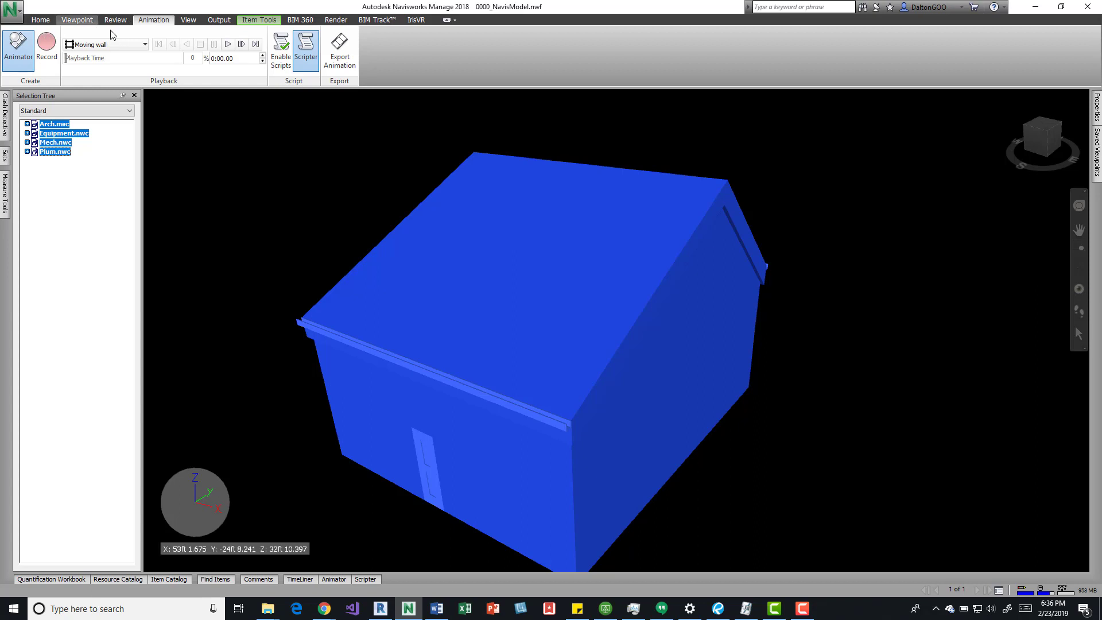
{"action": "left_click", "coordinate": [77, 20]}
{"action": "left_click", "coordinate": [161, 21]}
{"action": "left_click", "coordinate": [123, 47]}
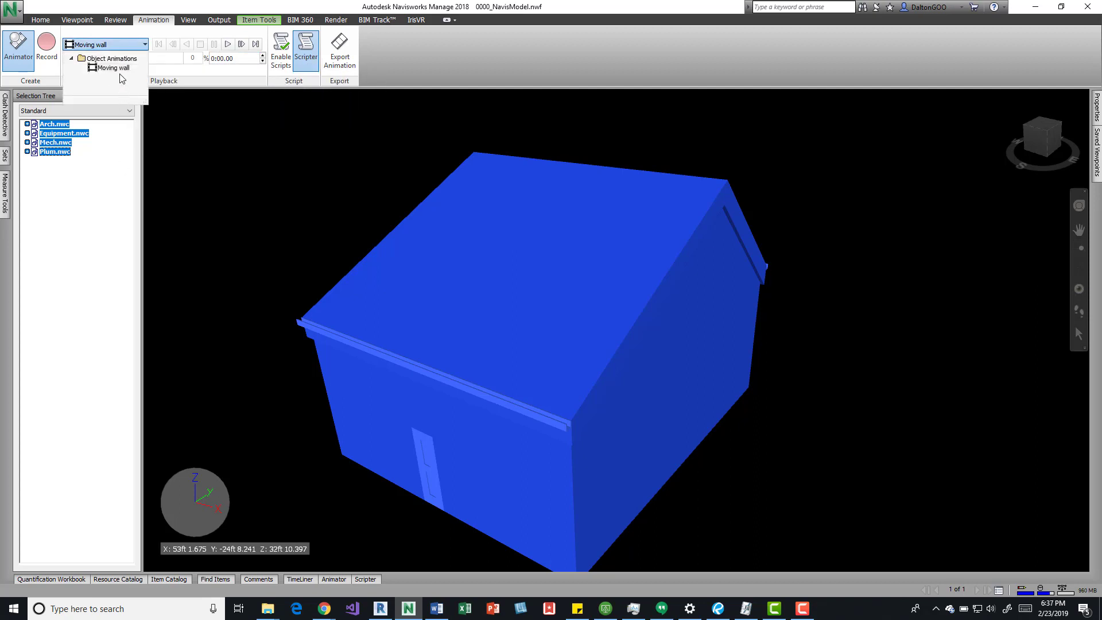
{"action": "left_click", "coordinate": [143, 50]}
{"action": "left_click", "coordinate": [40, 21]}
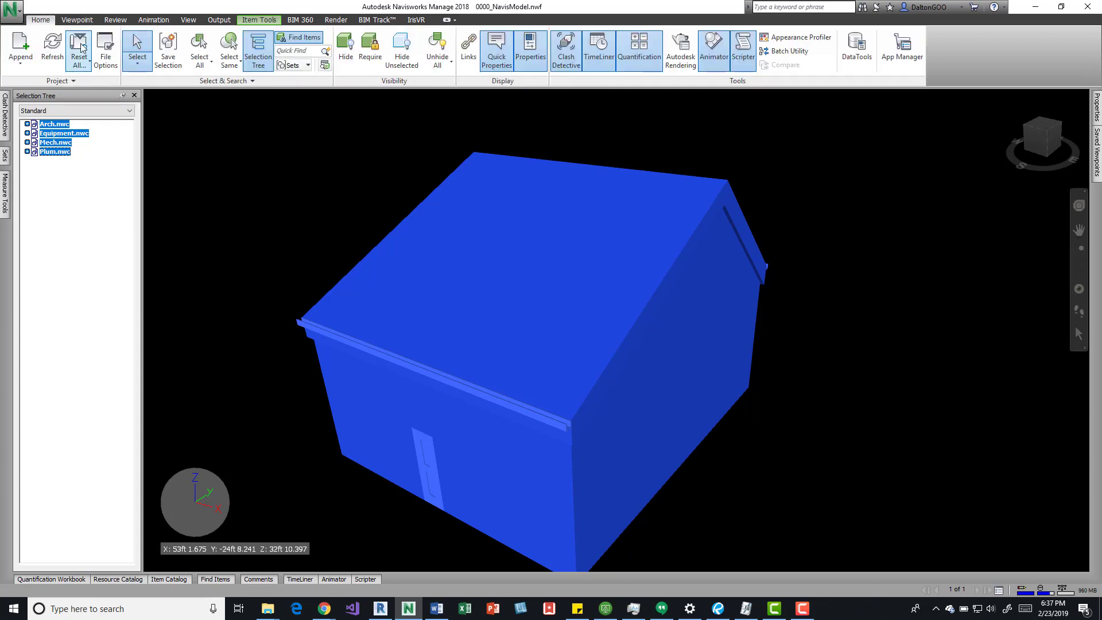
- Use box selection to select the house's roof and walls, then clear the selection
{"action": "left_click", "coordinate": [138, 66]}
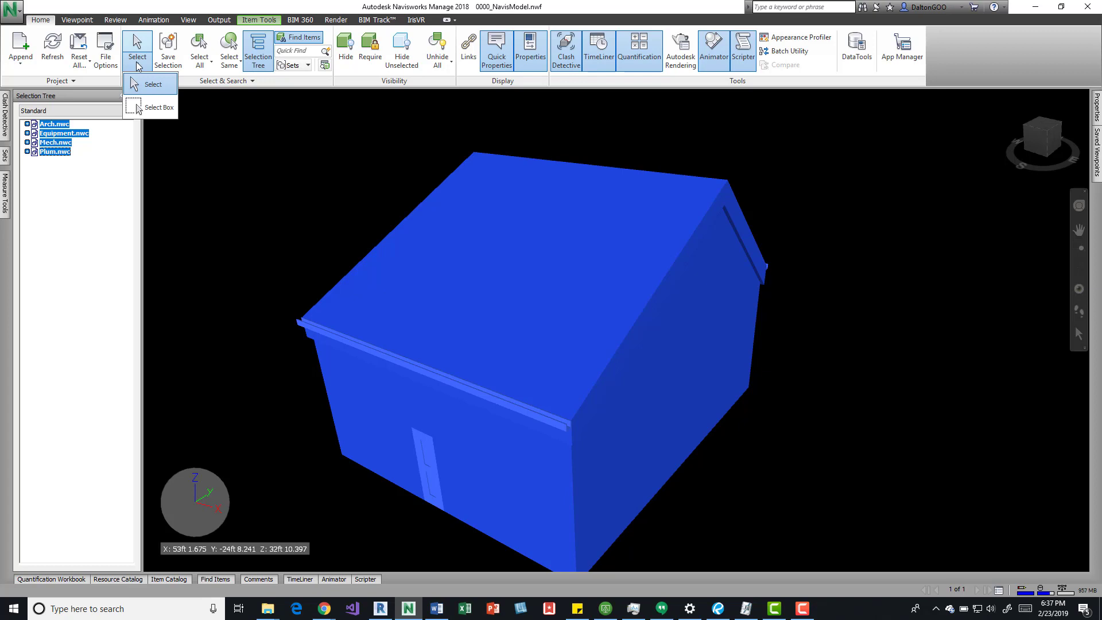
{"action": "left_click", "coordinate": [156, 108]}
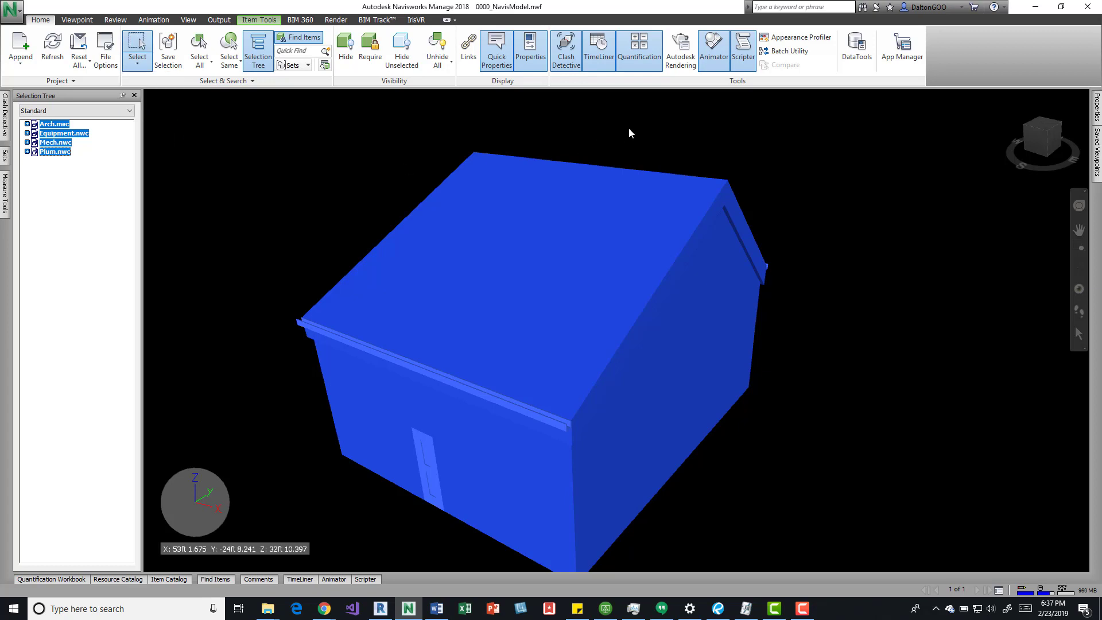
{"action": "left_click", "coordinate": [785, 160]}
{"action": "left_click_drag", "start_coordinate": [823, 122], "coordinate": [264, 484]}
{"action": "left_click", "coordinate": [703, 140]}
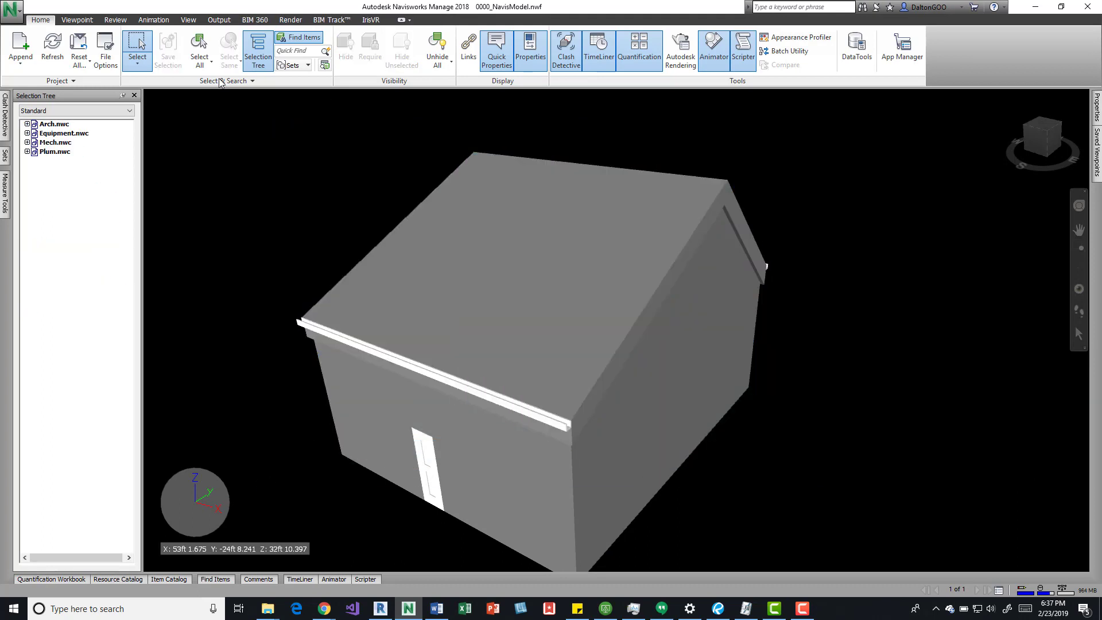
- Review the Viewpoint camera projection, realism, lighting and render mode choices without changes
{"action": "left_click", "coordinate": [115, 20]}
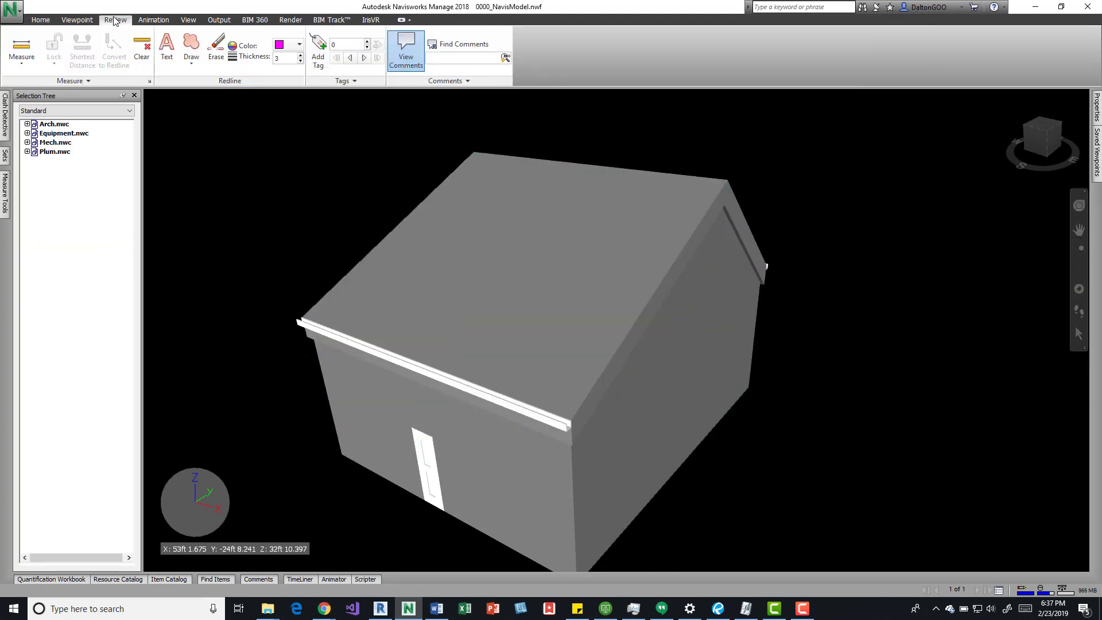
{"action": "left_click", "coordinate": [87, 21]}
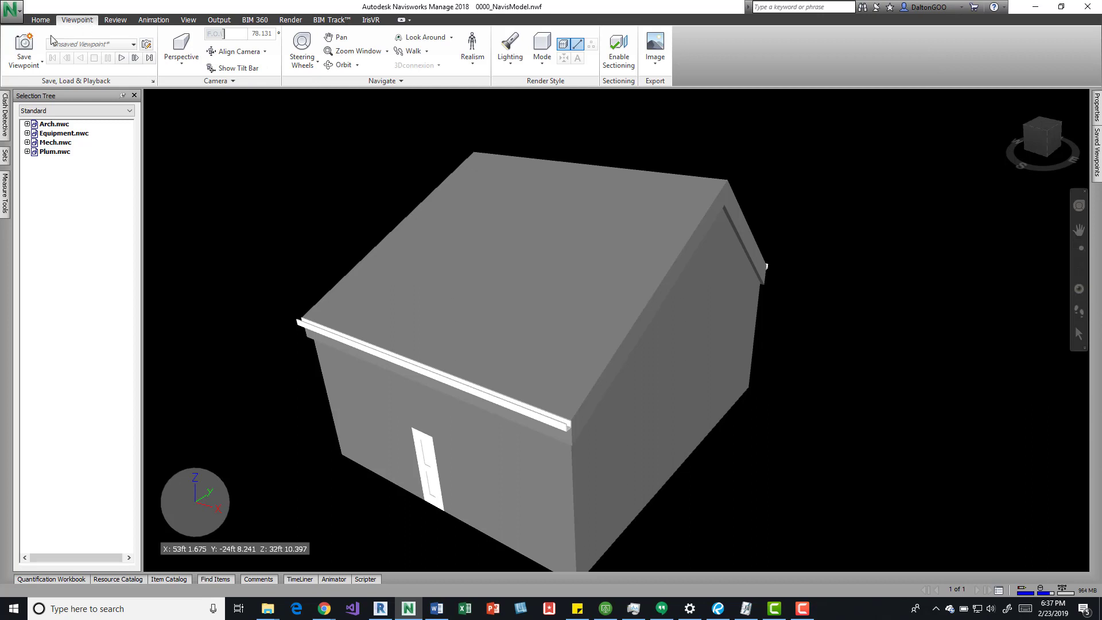
{"action": "left_click", "coordinate": [181, 60]}
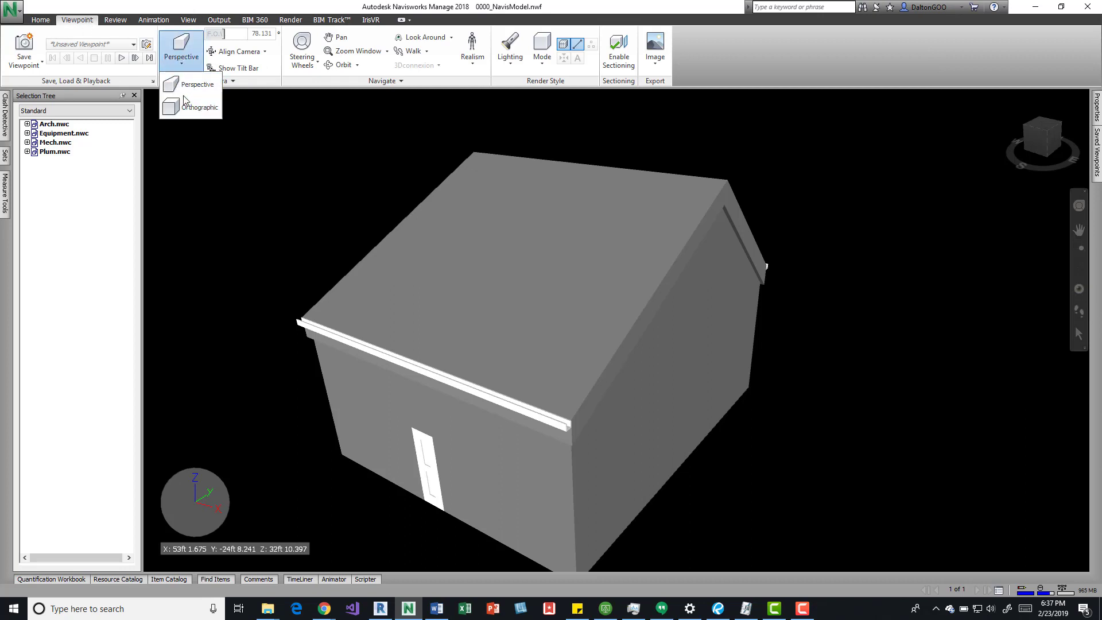
{"action": "left_click", "coordinate": [180, 60]}
{"action": "left_click", "coordinate": [482, 60]}
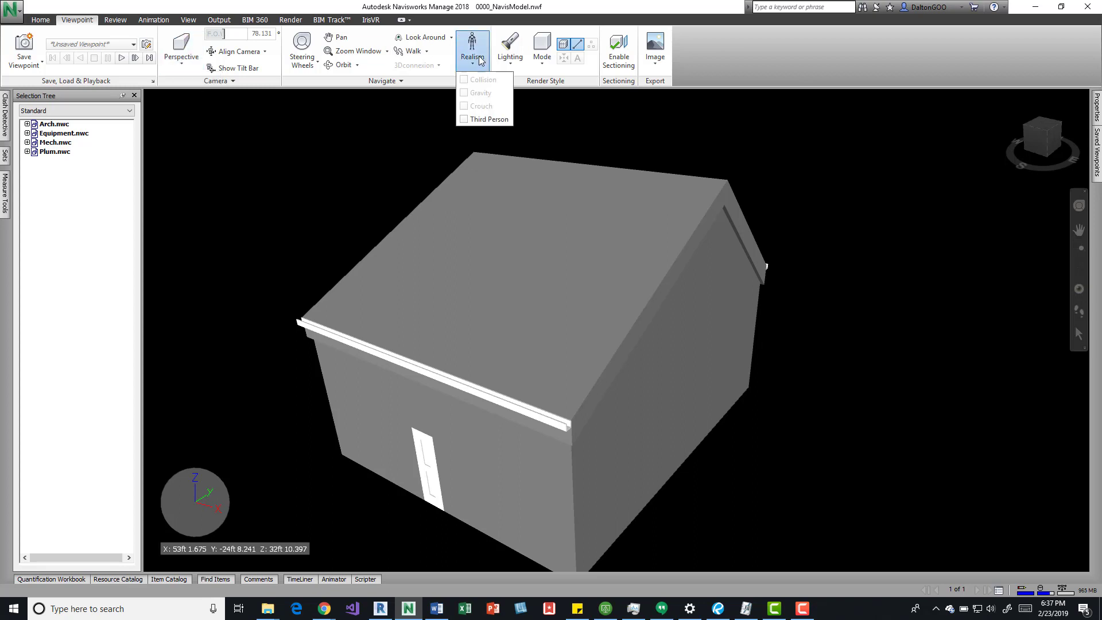
{"action": "left_click", "coordinate": [510, 59]}
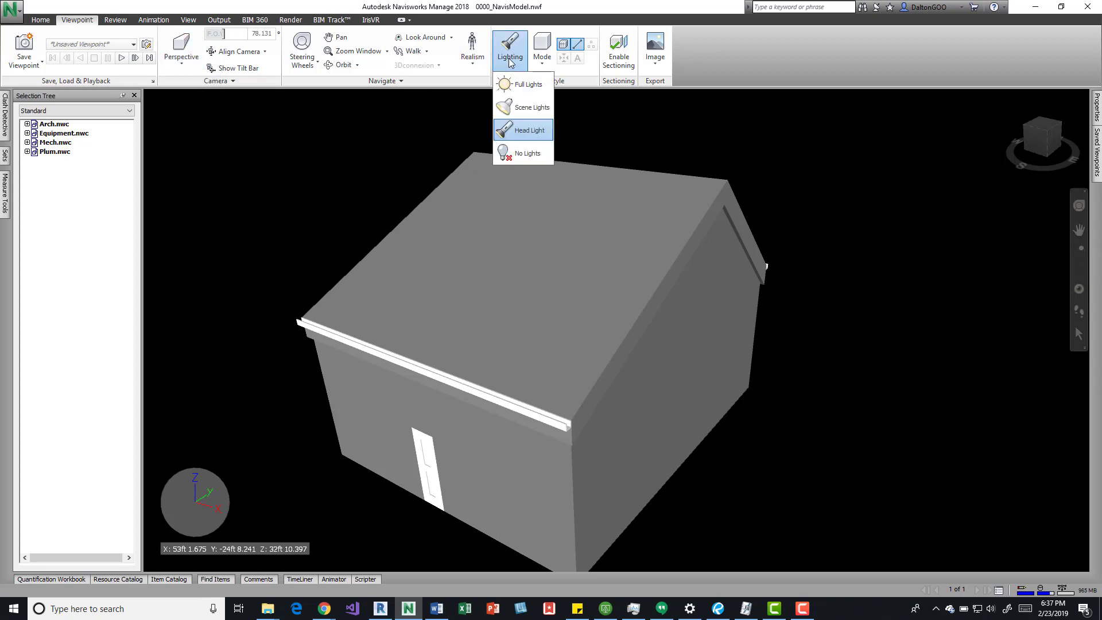
{"action": "left_click", "coordinate": [540, 60]}
{"action": "left_click", "coordinate": [541, 60]}
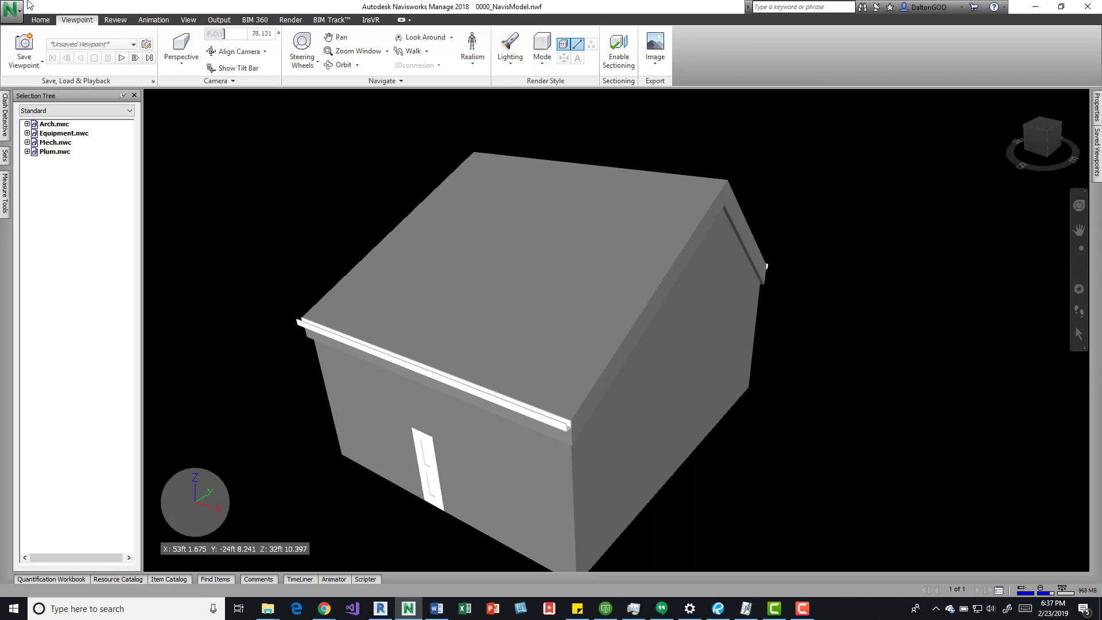
{"action": "left_click", "coordinate": [45, 20]}
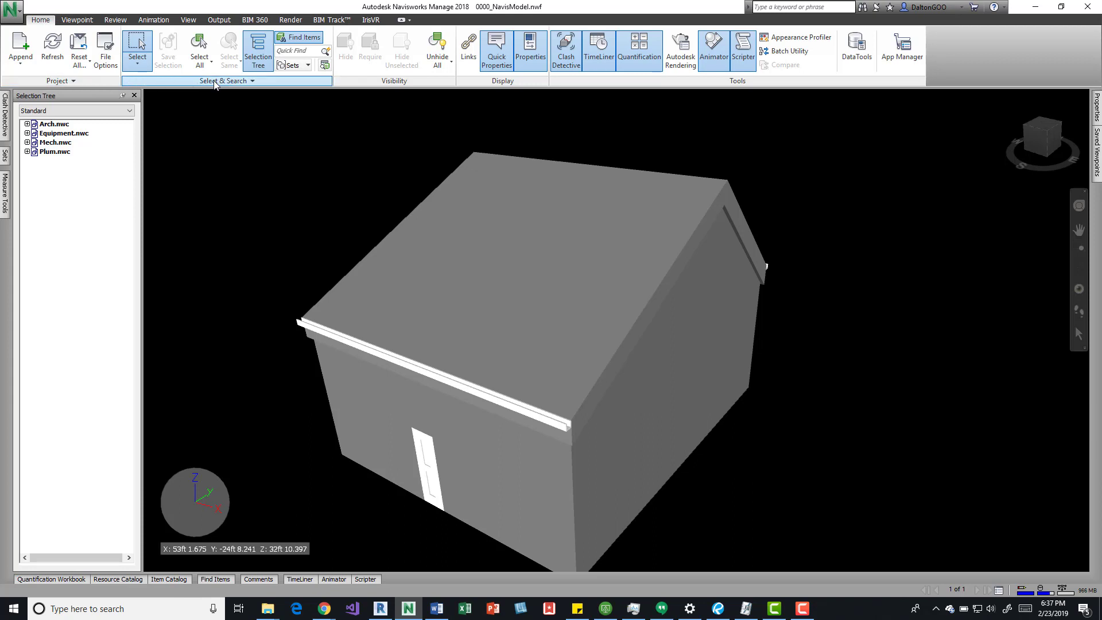
- Set selection resolution to File and click the house to select Arch.nwc
{"action": "left_click", "coordinate": [245, 84]}
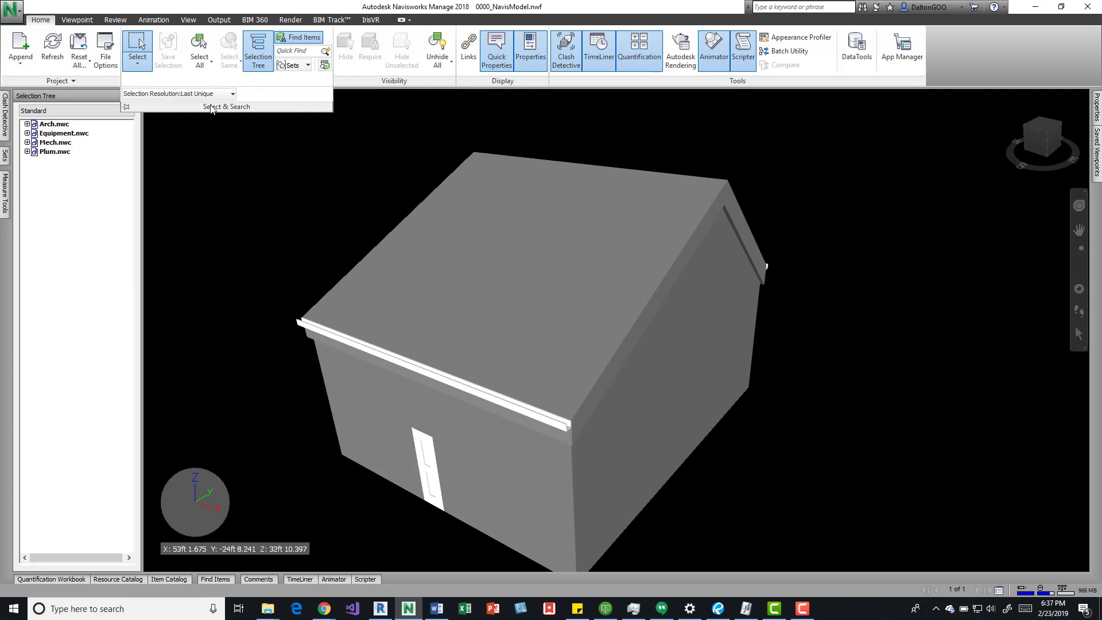
{"action": "left_click", "coordinate": [230, 93]}
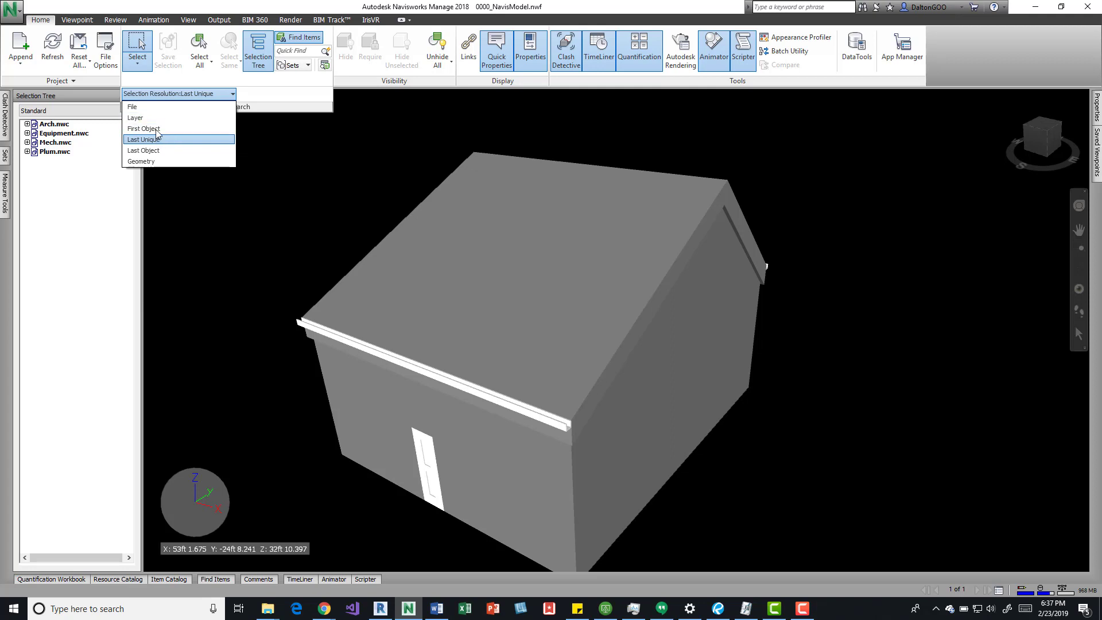
{"action": "left_click", "coordinate": [141, 107]}
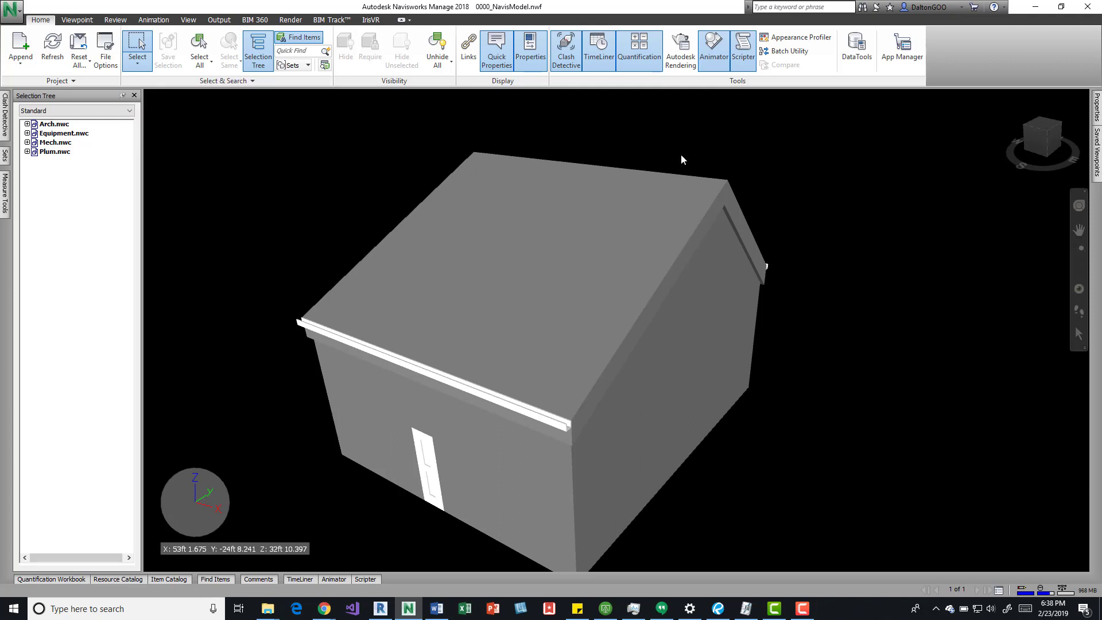
{"action": "left_click", "coordinate": [138, 58]}
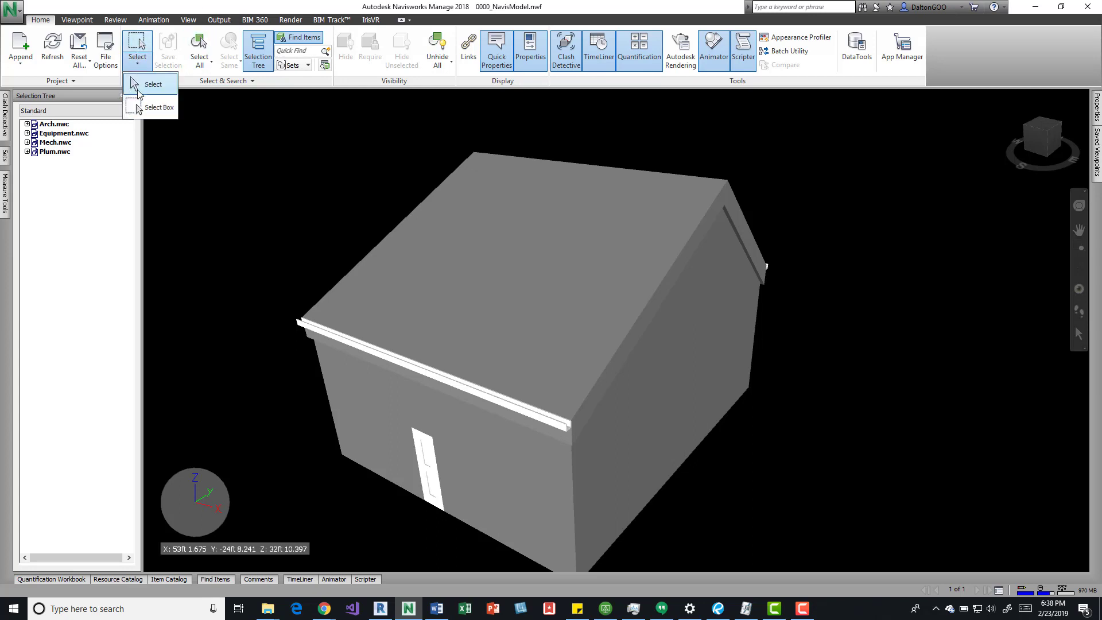
{"action": "left_click", "coordinate": [151, 82]}
{"action": "left_click", "coordinate": [576, 229]}
{"action": "mouse_move", "coordinate": [576, 227]}
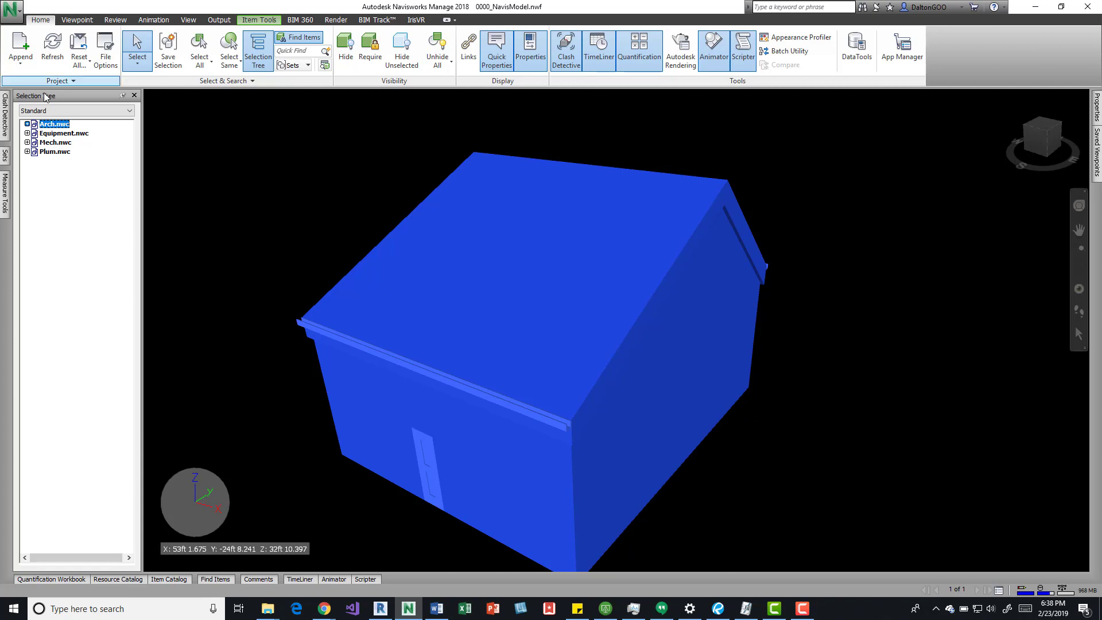
- Change the selection resolution to First Object
{"action": "left_click", "coordinate": [199, 81]}
{"action": "left_click", "coordinate": [198, 92]}
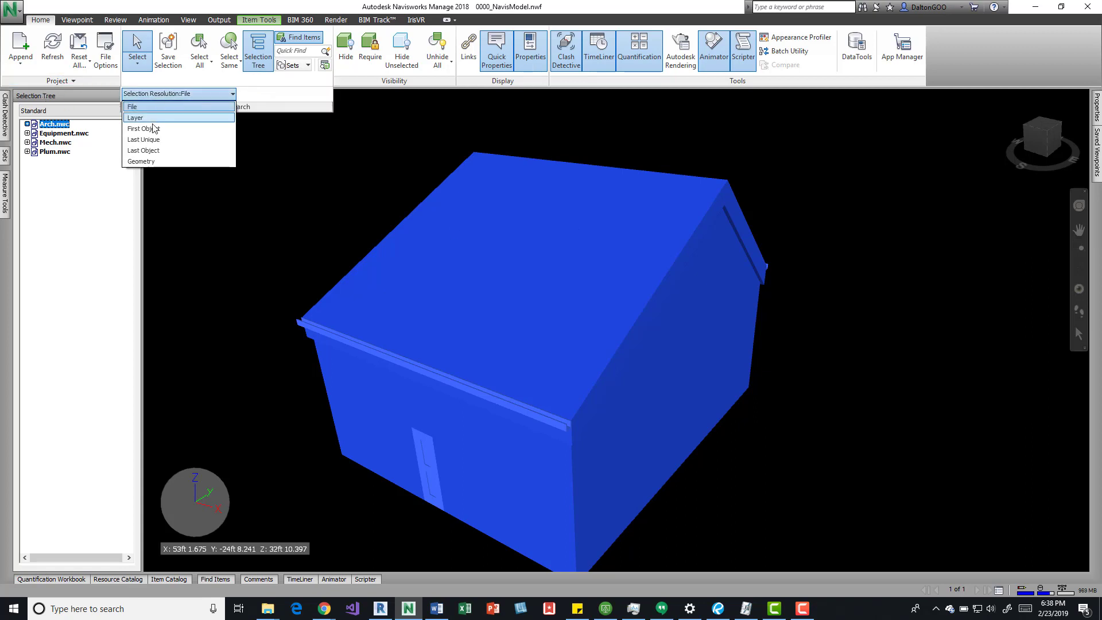
{"action": "left_click", "coordinate": [153, 131]}
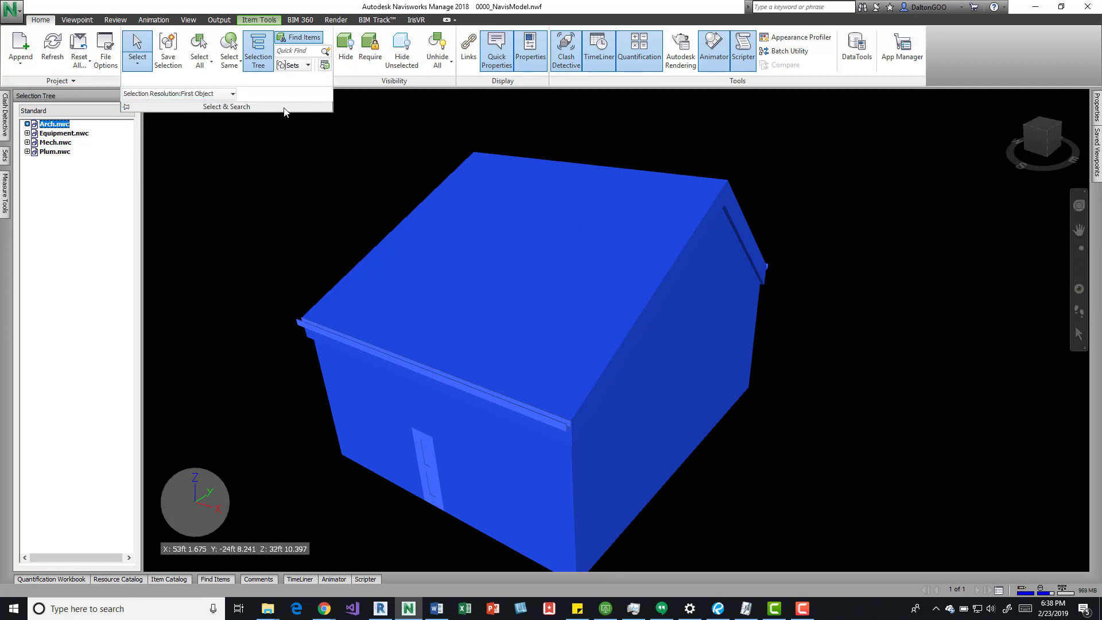
- Clear the selection and orbit the house to a new viewing angle
{"action": "left_click", "coordinate": [84, 22]}
{"action": "key", "text": "Escape"}
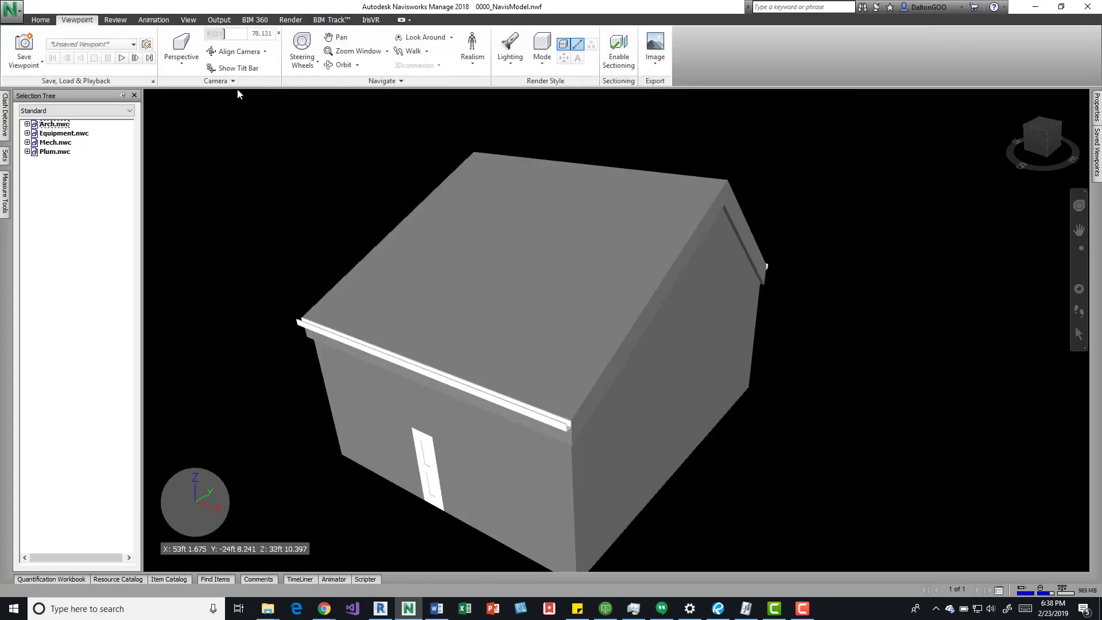
{"action": "left_click", "coordinate": [230, 81]}
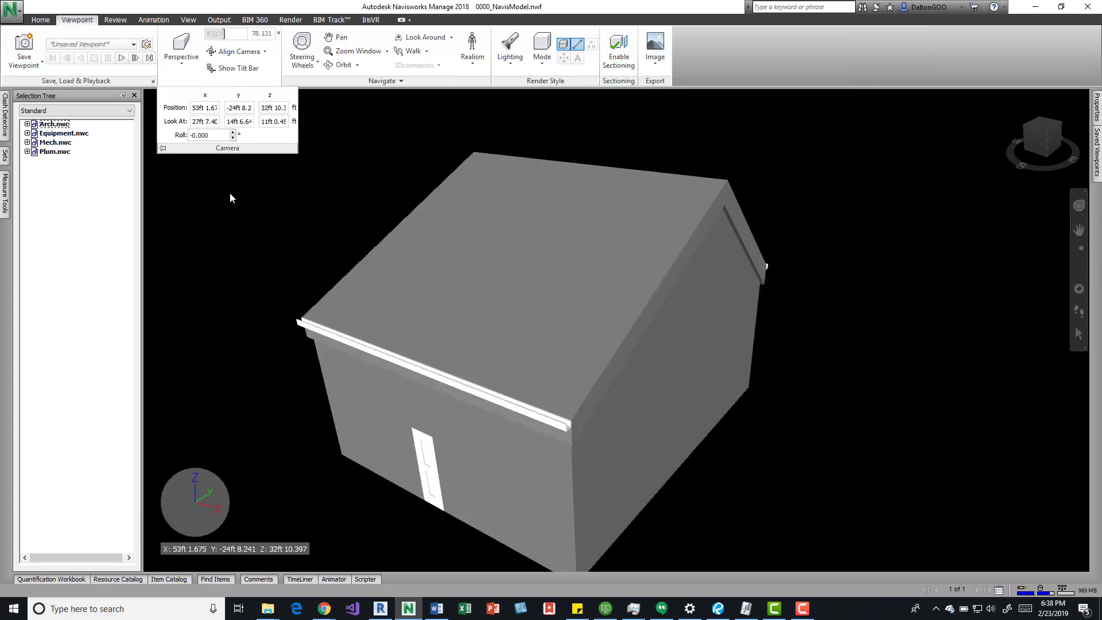
{"action": "mouse_move", "coordinate": [356, 219]}
{"action": "middle_mouse_down", "text": "shift"}
{"action": "mouse_move", "coordinate": [436, 249]}
{"action": "mouse_move", "coordinate": [509, 234]}
{"action": "mouse_move", "coordinate": [380, 250]}
{"action": "middle_mouse_up", "text": "shift"}
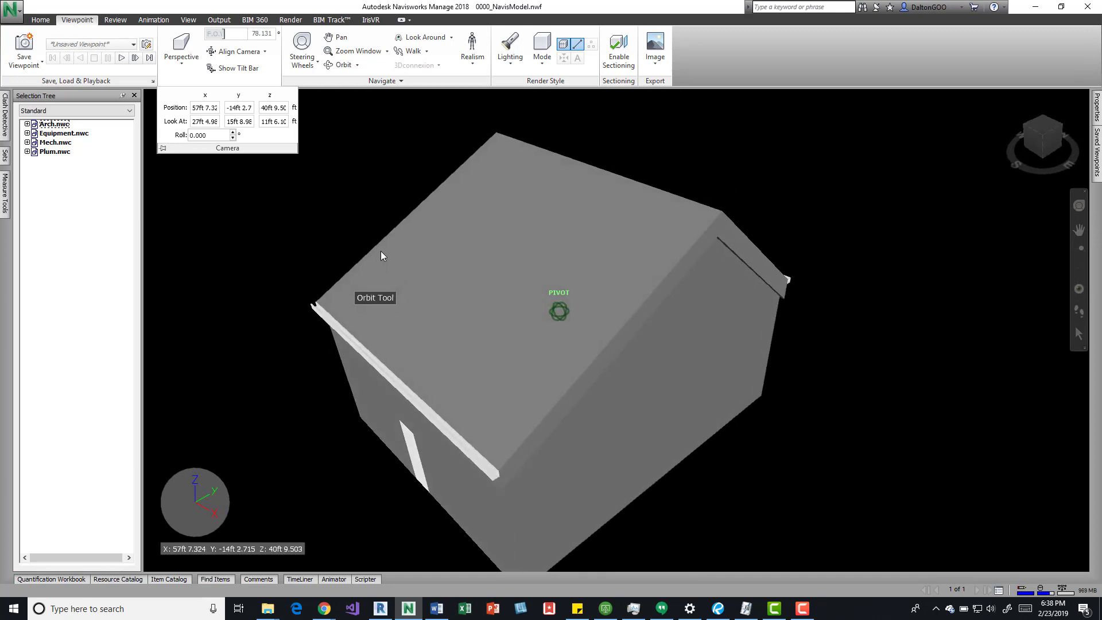
{"action": "left_click", "coordinate": [403, 80]}
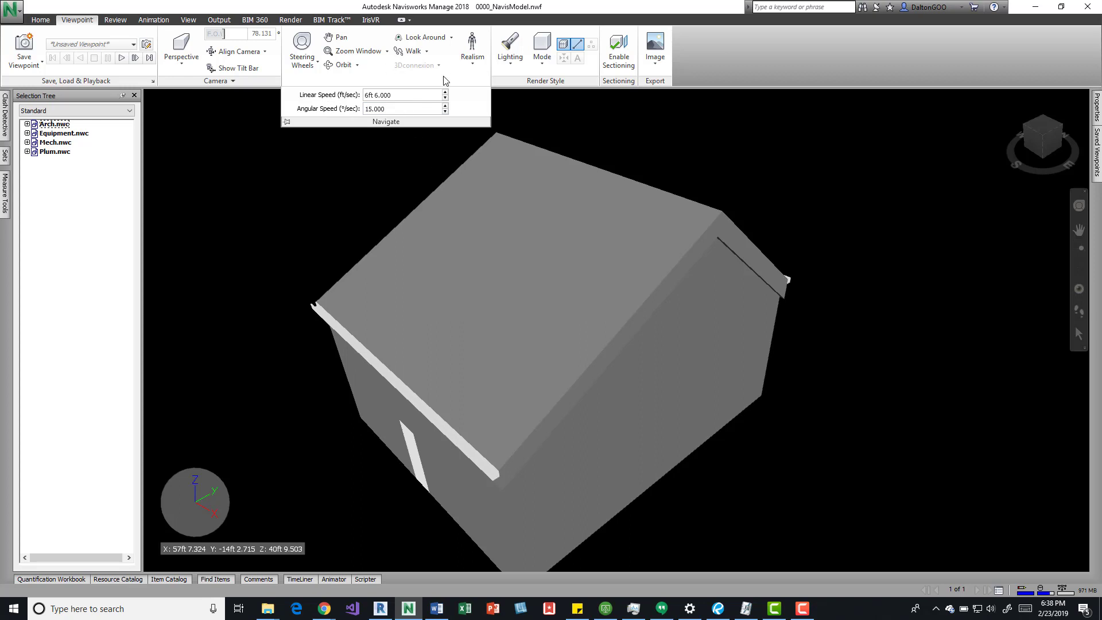
- Open the Saved Viewpoints window and keep it docked open
{"action": "left_click", "coordinate": [154, 81]}
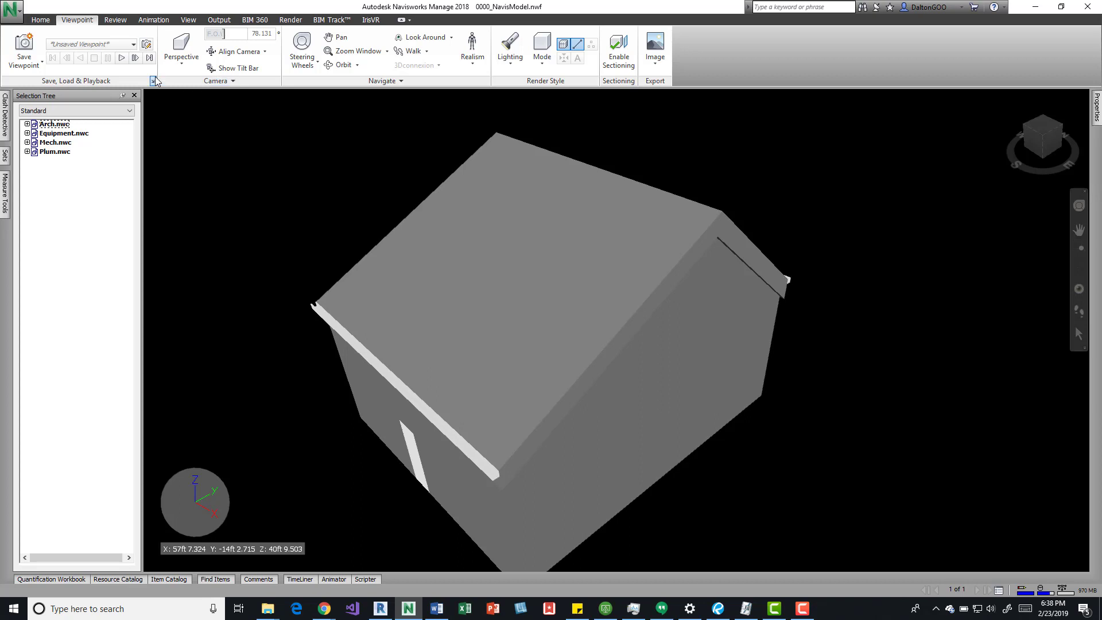
{"action": "left_click", "coordinate": [154, 81]}
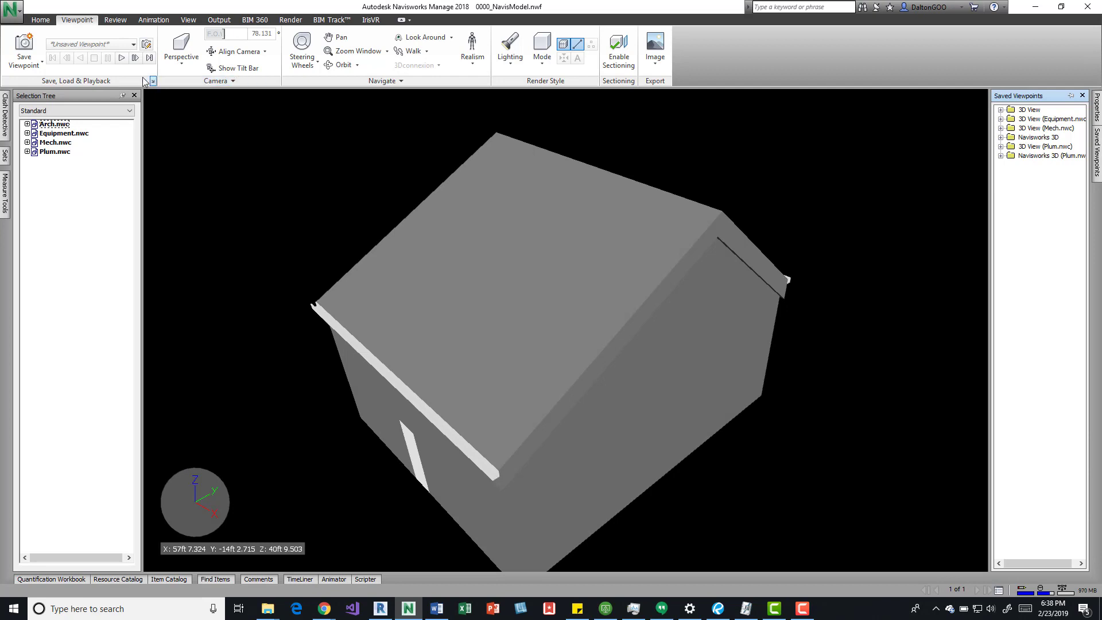
{"action": "left_click", "coordinate": [39, 20]}
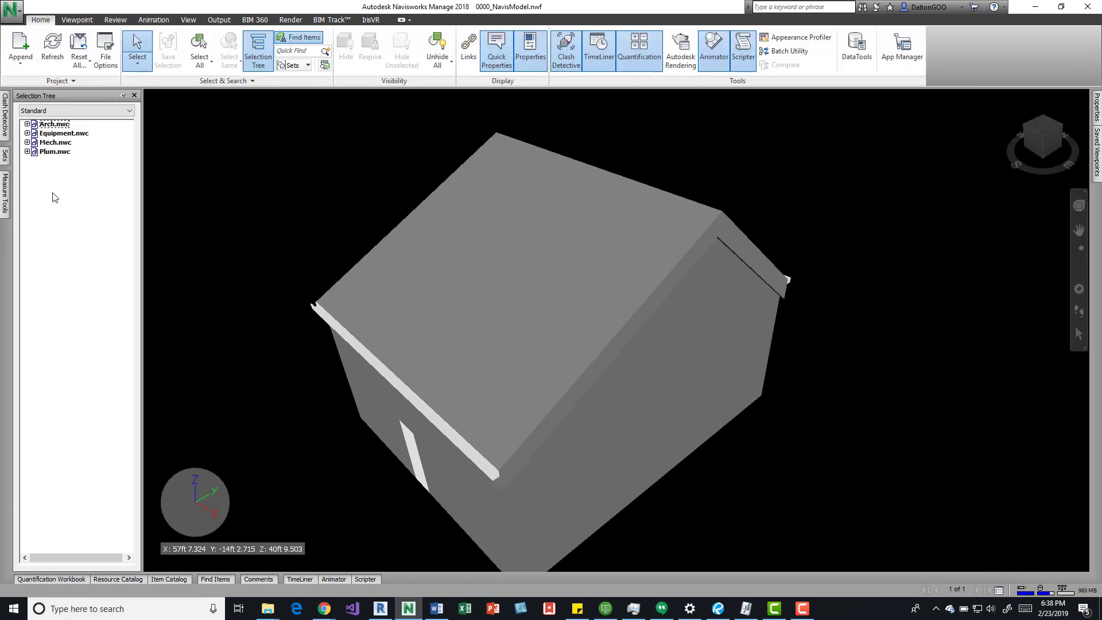
{"action": "mouse_move", "coordinate": [6, 119]}
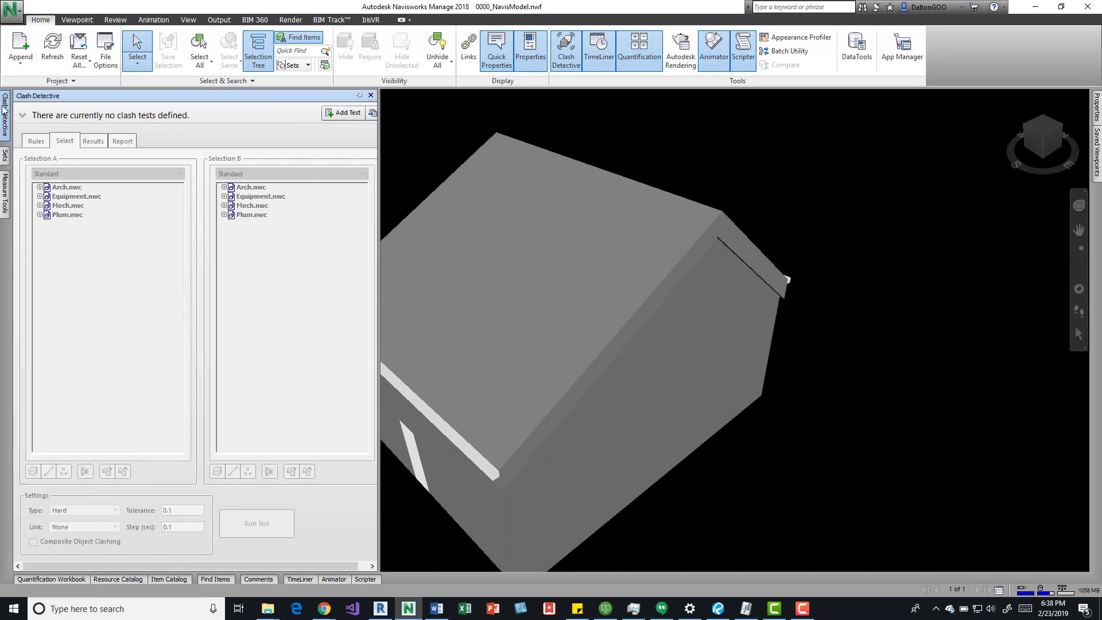
- Pin Clash Detective open and try docking it on the right, bottom and floating
{"action": "left_click", "coordinate": [359, 96]}
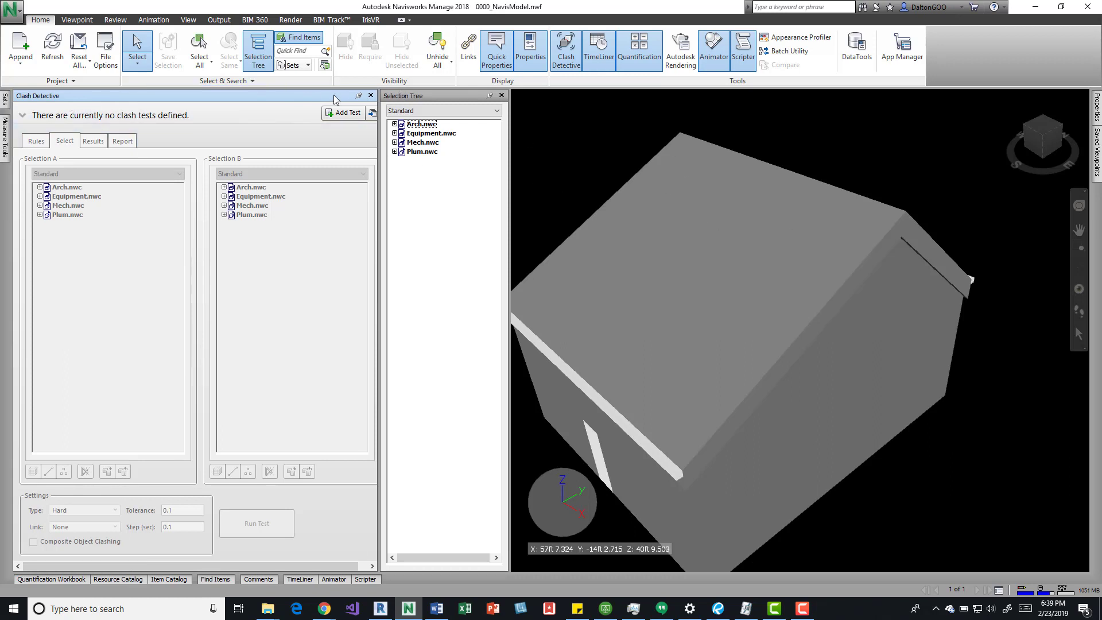
{"action": "left_click_drag", "start_coordinate": [332, 99], "coordinate": [1067, 332]}
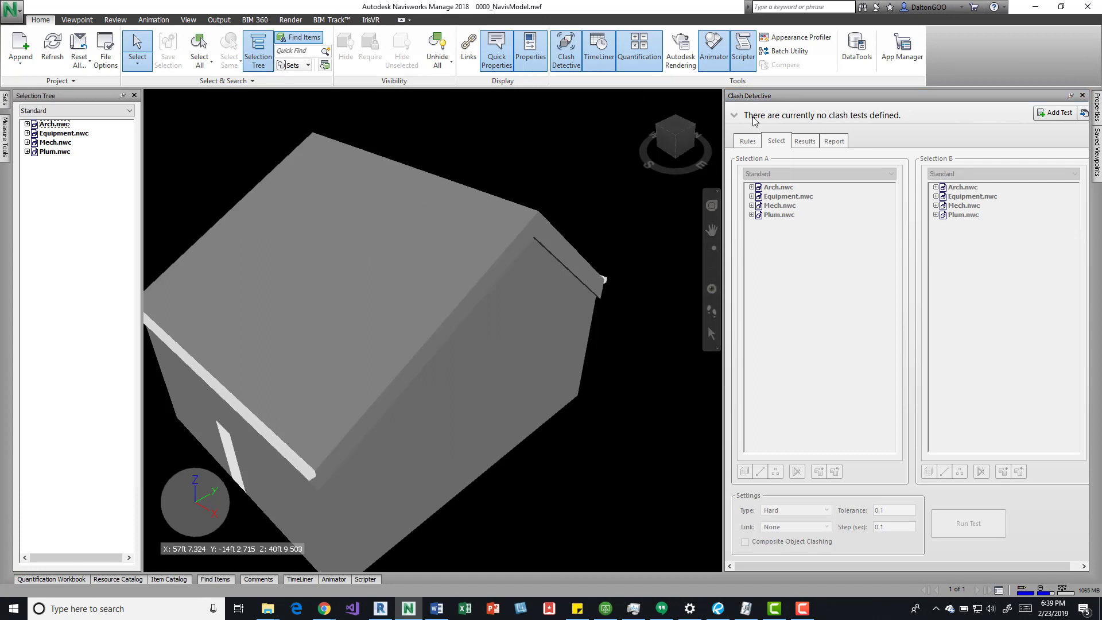
{"action": "left_click_drag", "start_coordinate": [843, 99], "coordinate": [600, 332]}
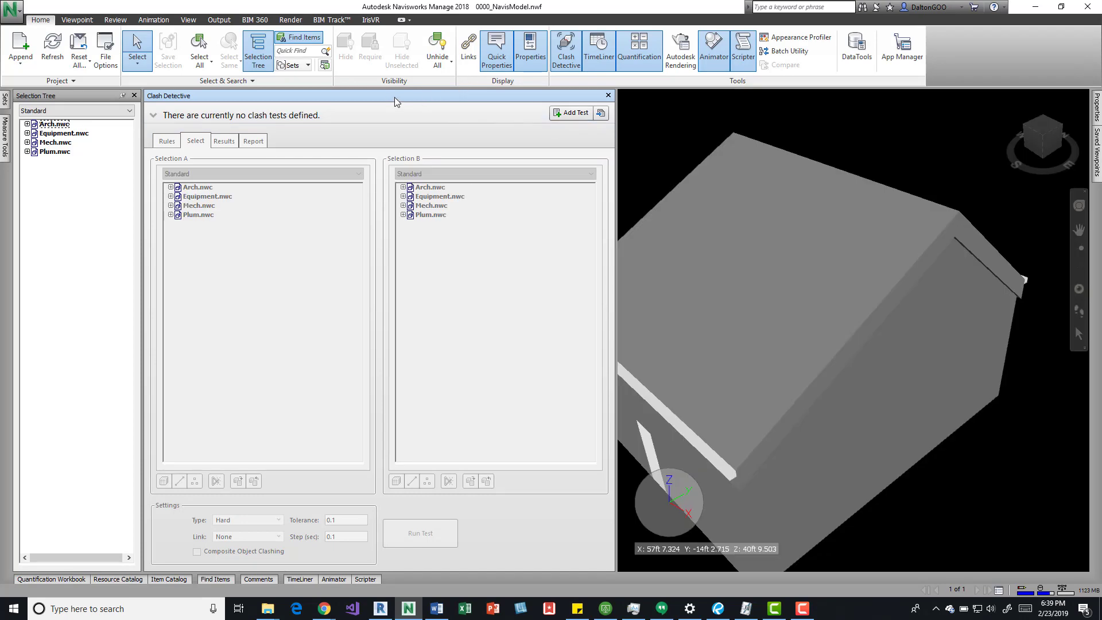
{"action": "left_click_drag", "start_coordinate": [384, 94], "coordinate": [551, 553]}
{"action": "left_click_drag", "start_coordinate": [368, 336], "coordinate": [611, 349]}
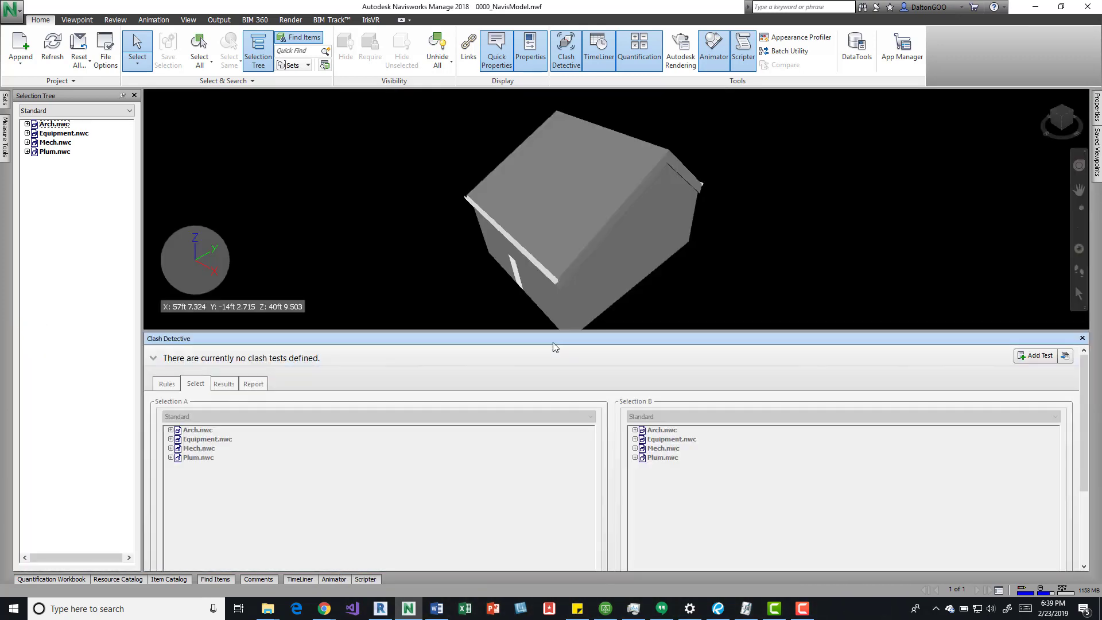
{"action": "left_click_drag", "start_coordinate": [478, 335], "coordinate": [725, 211]}
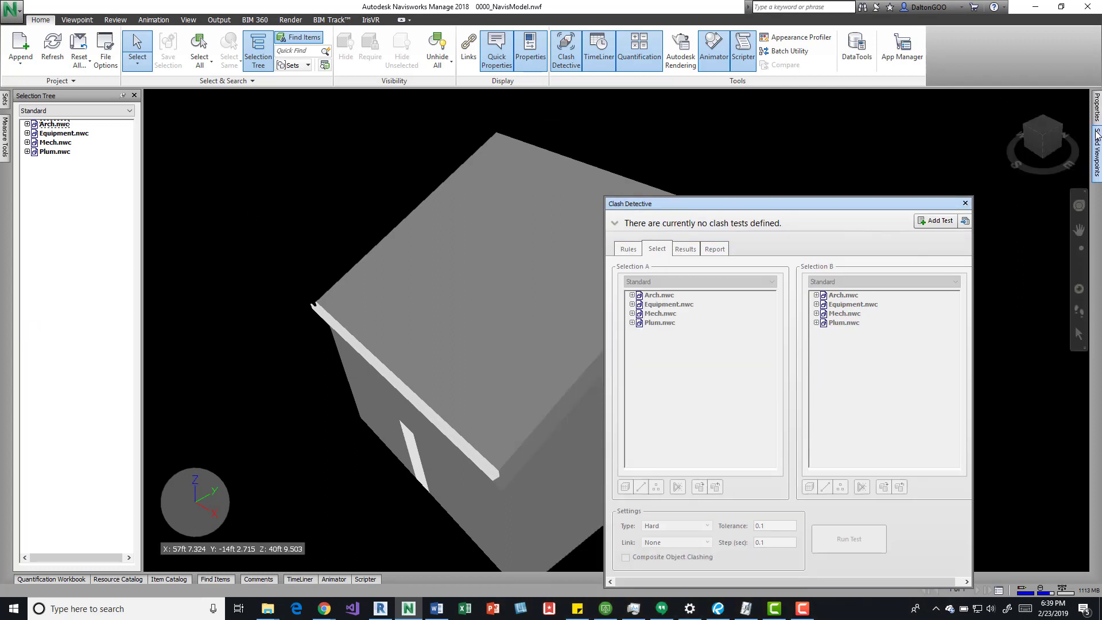
- Pin Saved Viewpoints open and dock Clash Detective across the top
{"action": "mouse_move", "coordinate": [1091, 132]}
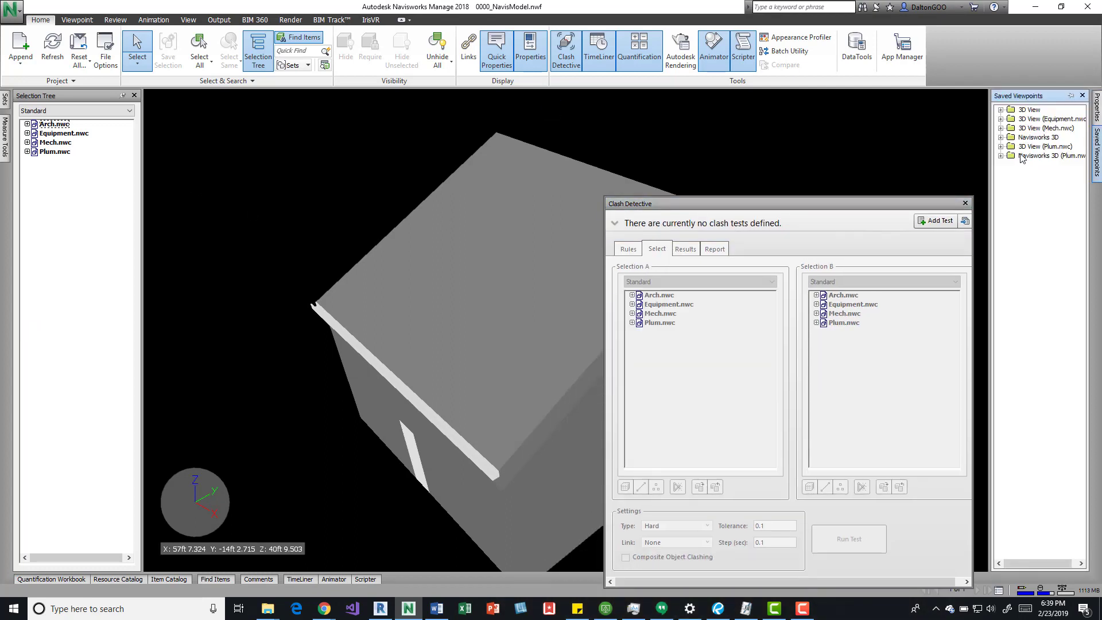
{"action": "left_click", "coordinate": [1071, 95]}
{"action": "left_click_drag", "start_coordinate": [880, 203], "coordinate": [560, 314]}
{"action": "left_click_drag", "start_coordinate": [700, 93], "coordinate": [552, 560]}
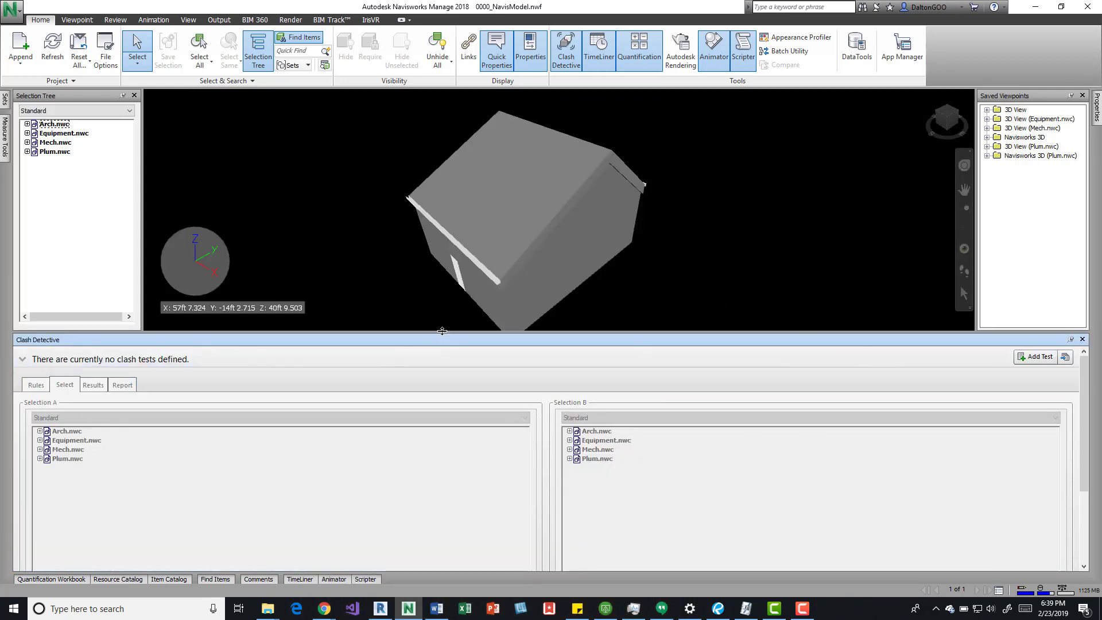
{"action": "left_click_drag", "start_coordinate": [481, 337], "coordinate": [550, 106]}
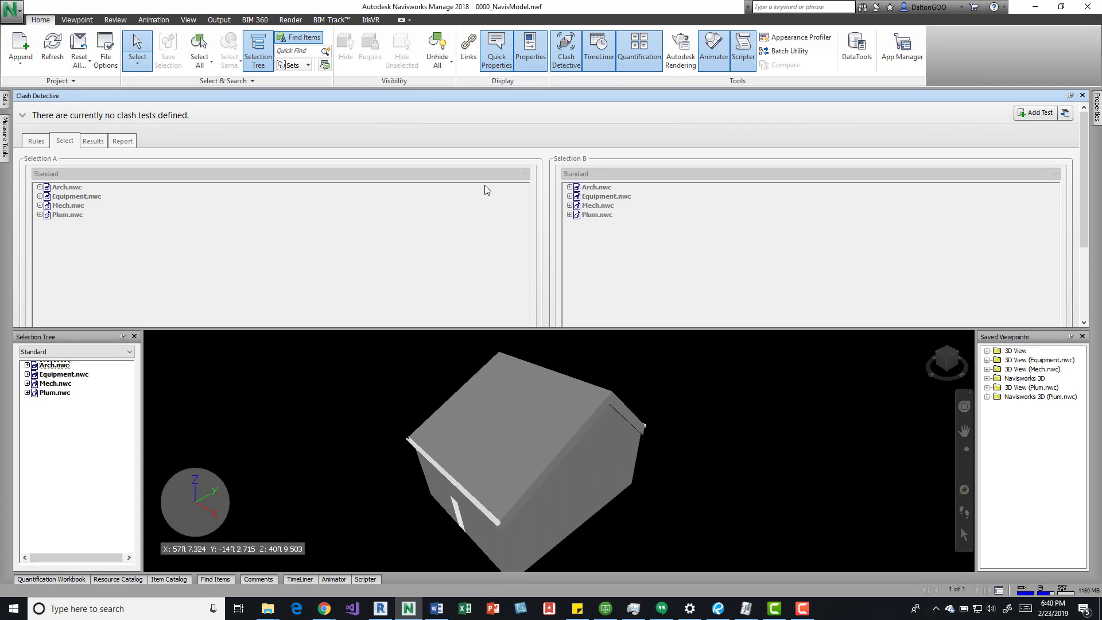
- Turn off Quick Properties, then close and reopen the Clash Detective window
{"action": "left_click", "coordinate": [508, 57]}
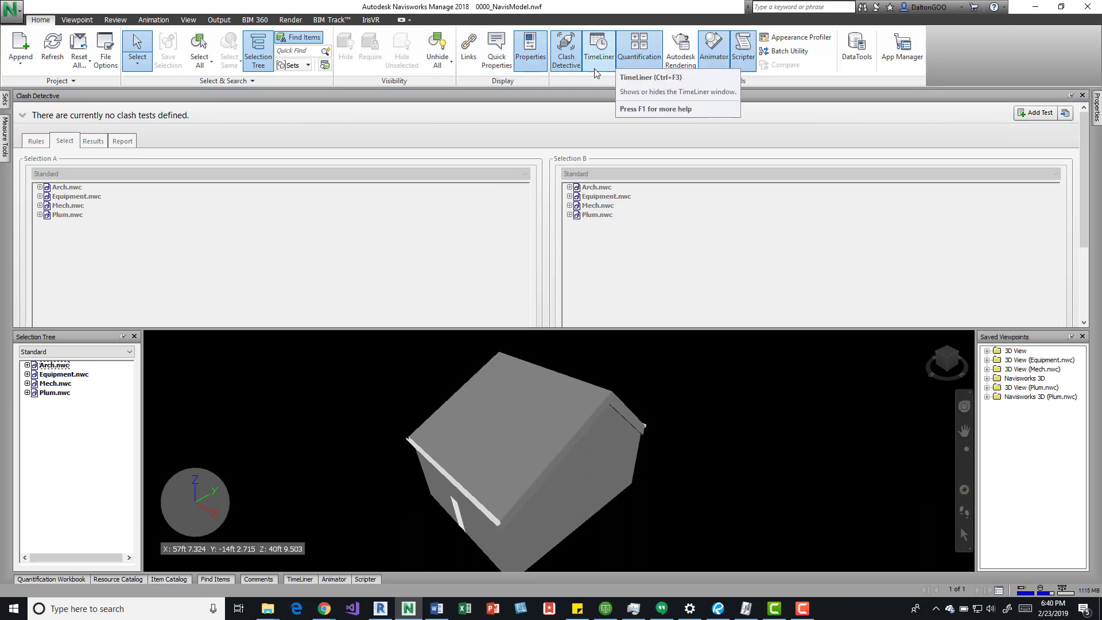
{"action": "left_click", "coordinate": [562, 59]}
{"action": "left_click", "coordinate": [562, 59]}
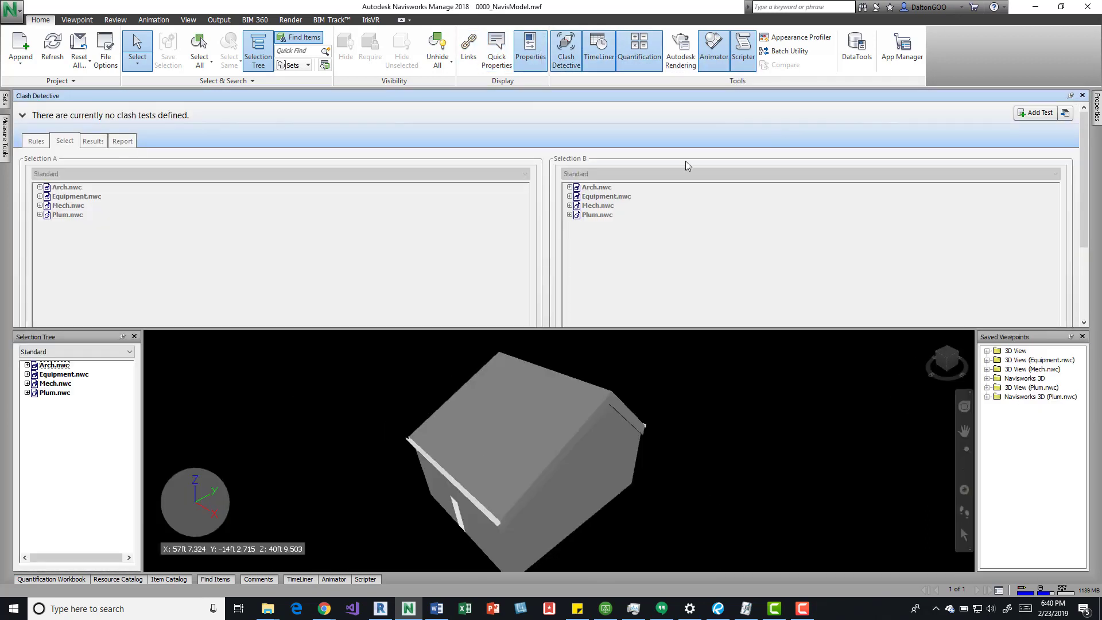
{"action": "left_click", "coordinate": [1083, 95]}
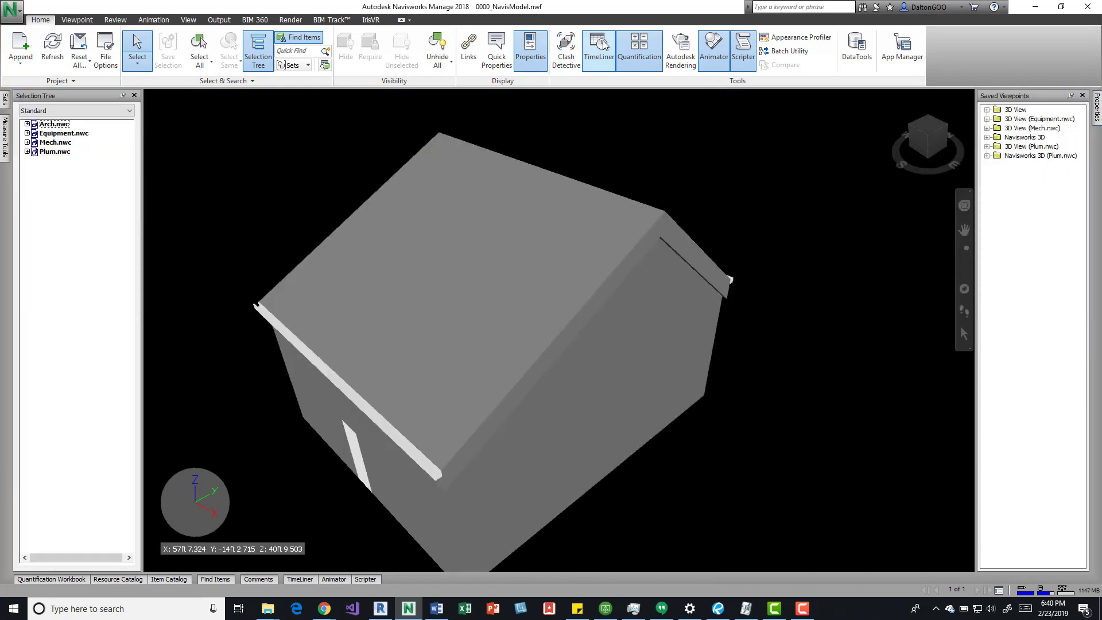
{"action": "left_click", "coordinate": [565, 49]}
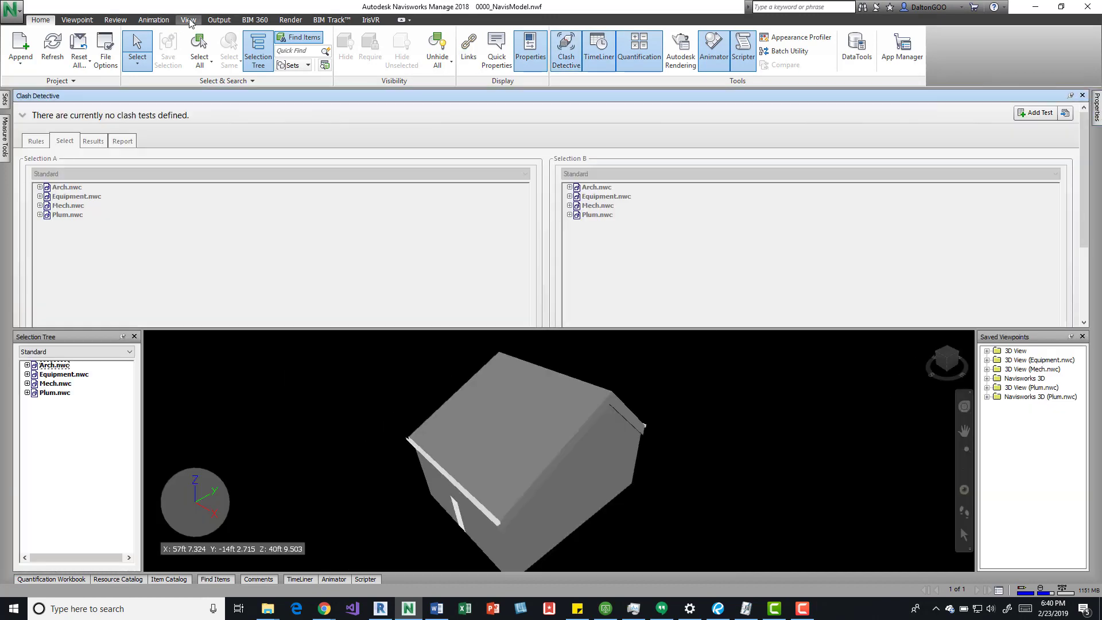
- Dock Clash Detective on the right side and set it to auto-hide
{"action": "left_click", "coordinate": [189, 19]}
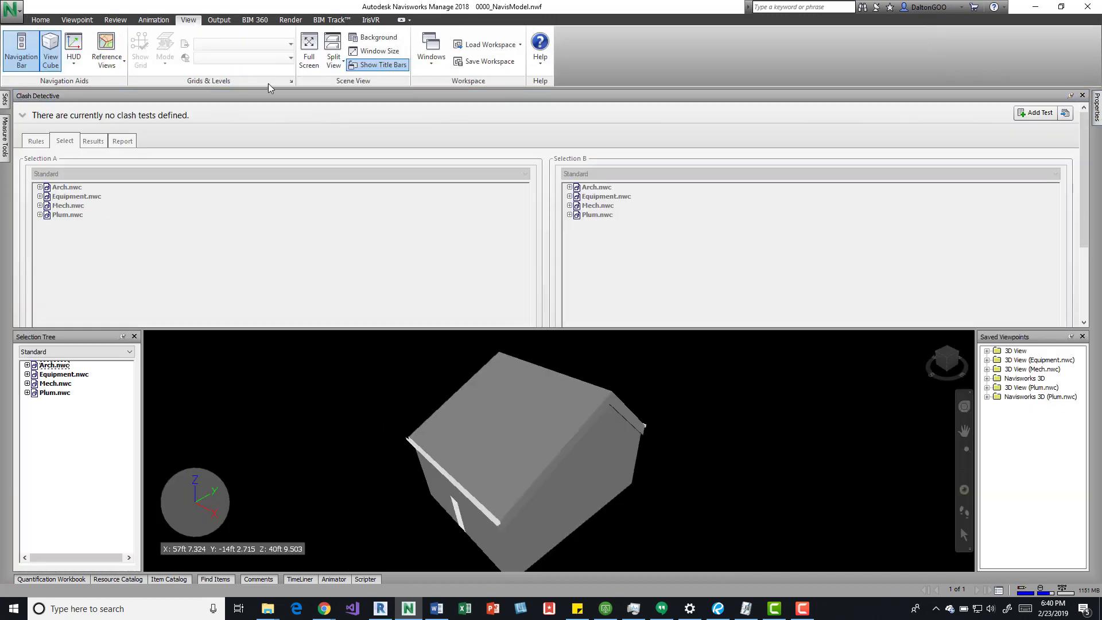
{"action": "left_click", "coordinate": [438, 59]}
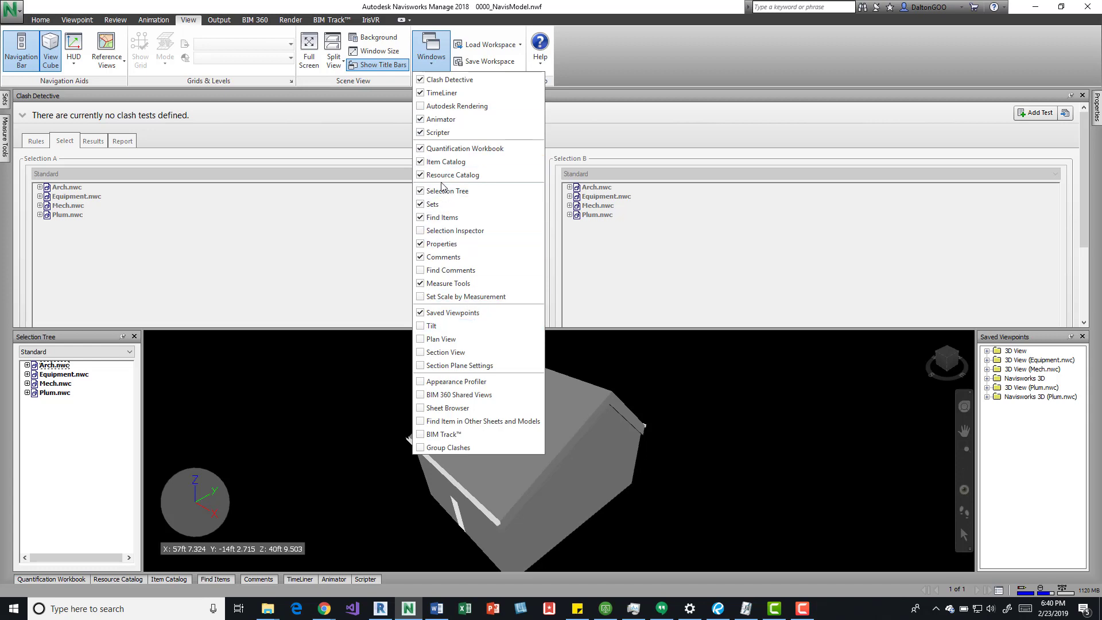
{"action": "left_click", "coordinate": [661, 204]}
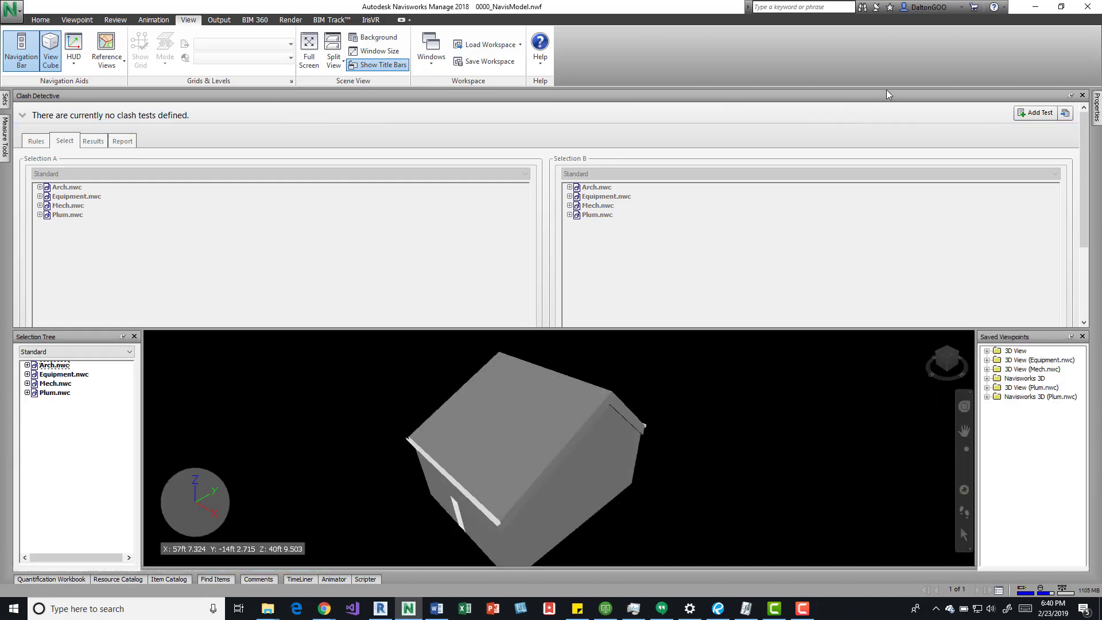
{"action": "left_click_drag", "start_coordinate": [886, 95], "coordinate": [631, 313]}
{"action": "left_click_drag", "start_coordinate": [705, 95], "coordinate": [1075, 332]}
{"action": "left_click", "coordinate": [1071, 96]}
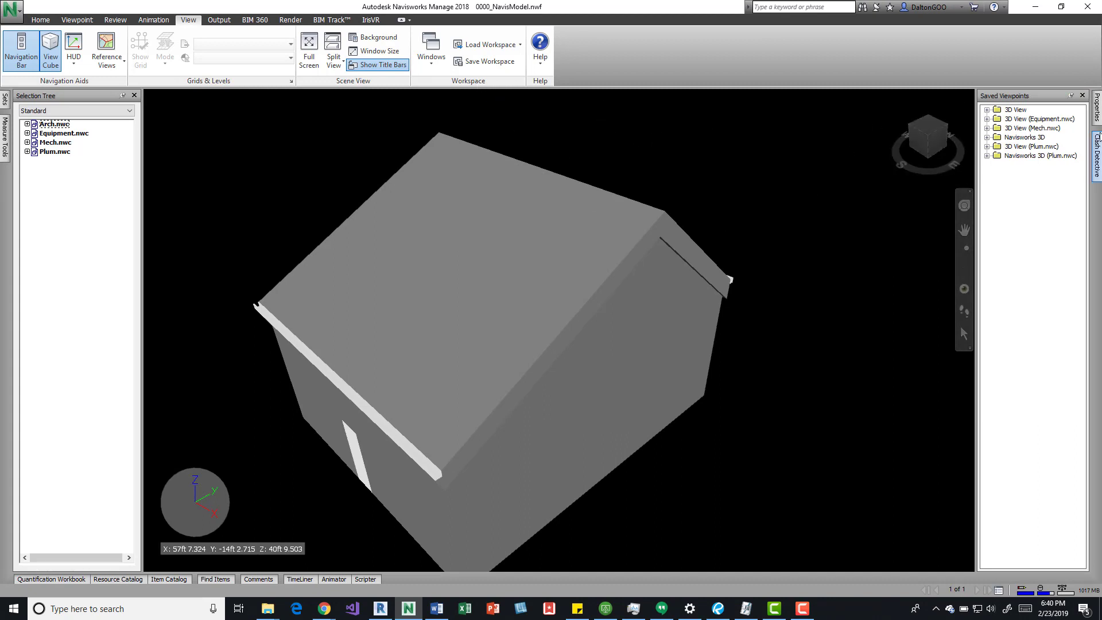
{"action": "left_click", "coordinate": [1097, 152]}
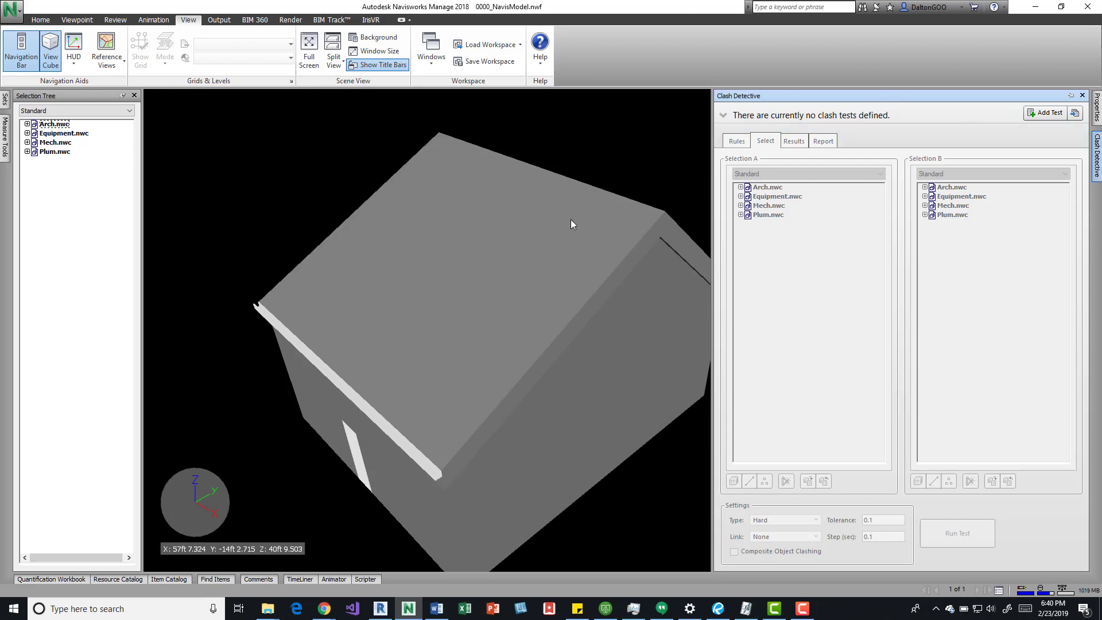
{"action": "left_click", "coordinate": [1071, 96]}
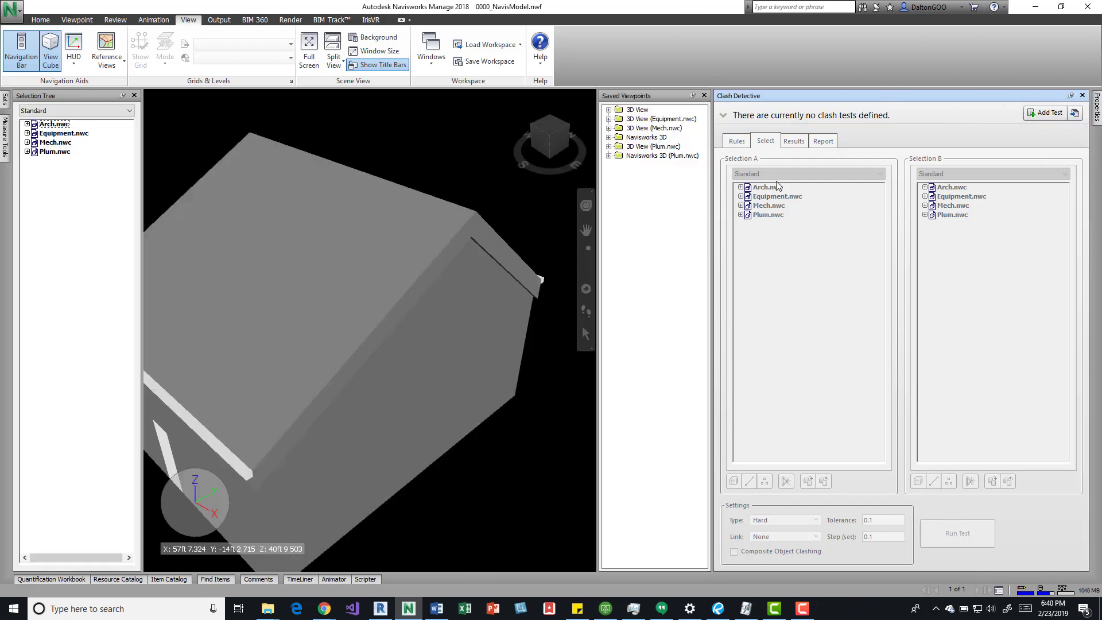
{"action": "left_click_drag", "start_coordinate": [816, 96], "coordinate": [580, 323]}
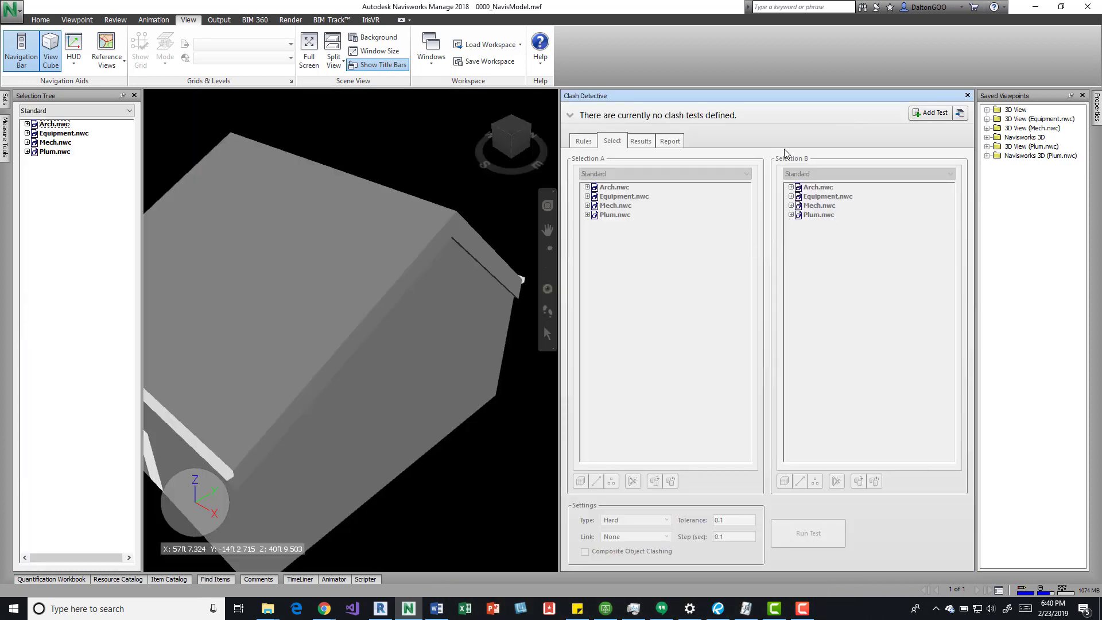
{"action": "left_click_drag", "start_coordinate": [705, 92], "coordinate": [575, 330]}
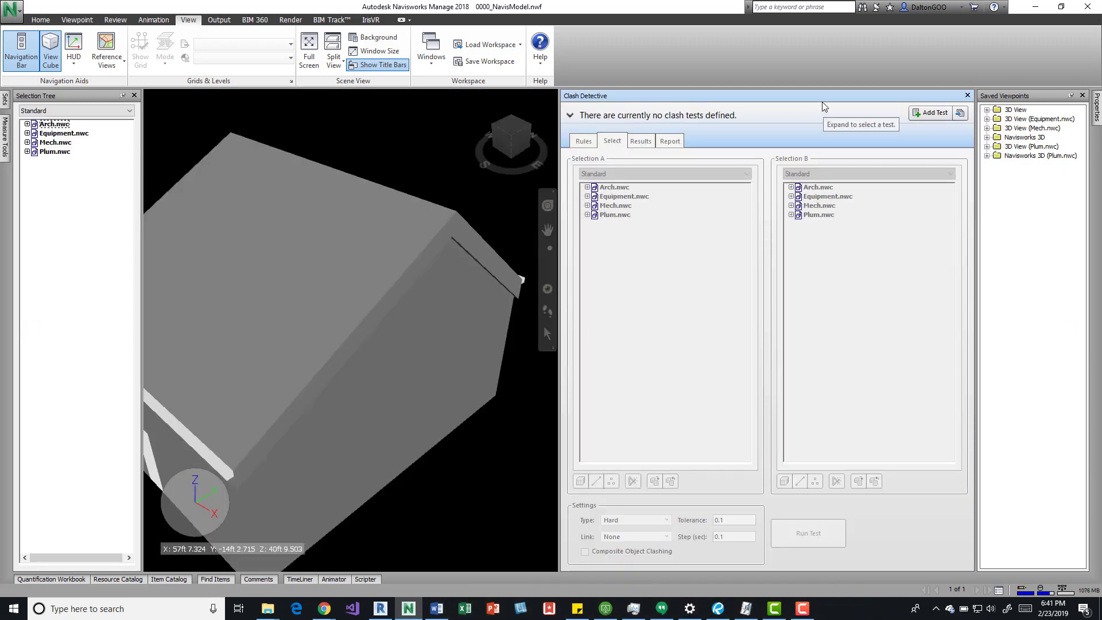
{"action": "left_click_drag", "start_coordinate": [798, 96], "coordinate": [1070, 332]}
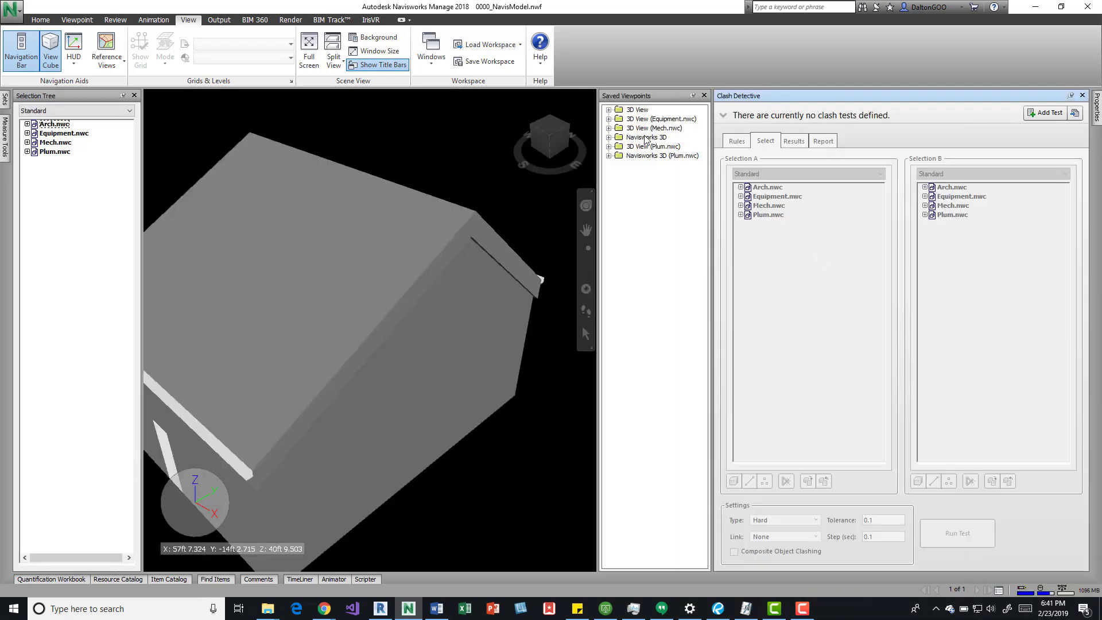
{"action": "left_click", "coordinate": [1071, 95]}
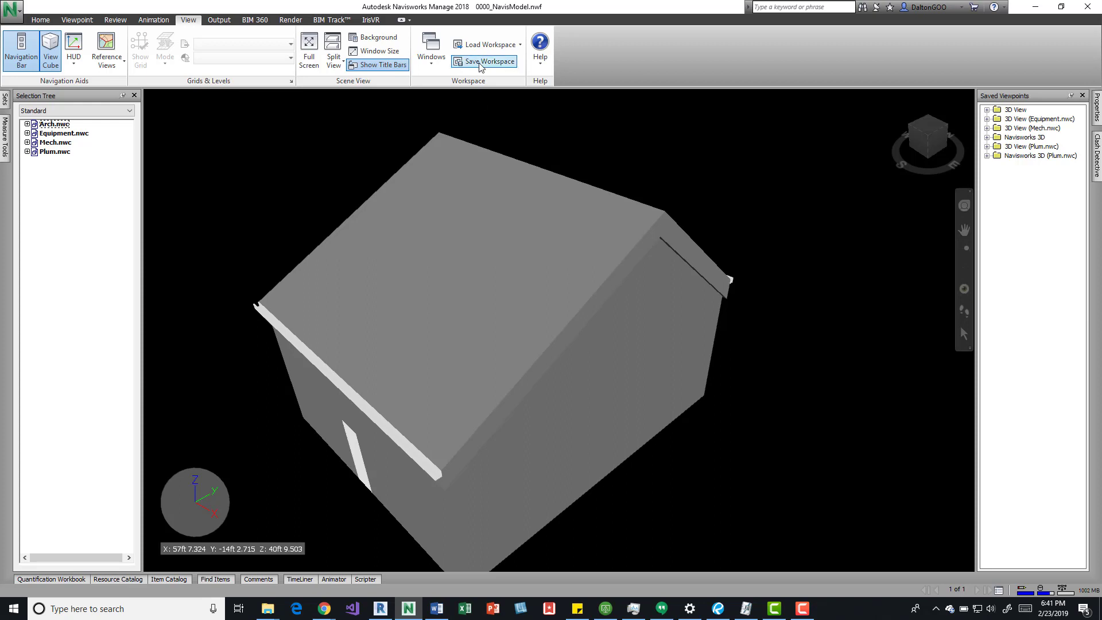
- Browse the saved workspaces without loading one, then drag the View tab to reorder it
{"action": "left_click", "coordinate": [482, 51]}
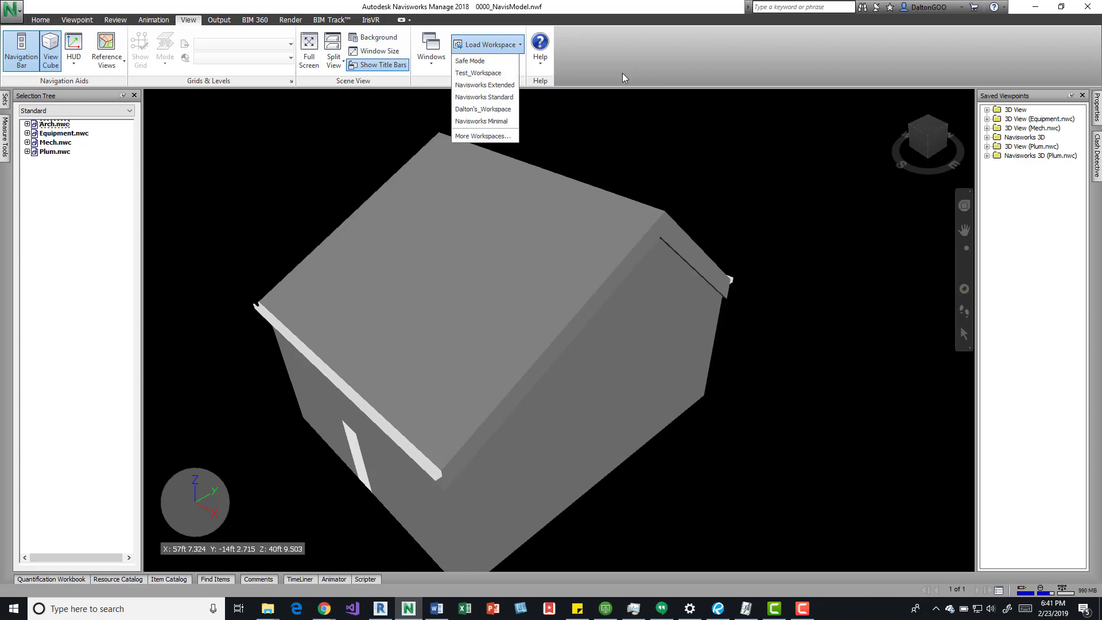
{"action": "left_click", "coordinate": [610, 54]}
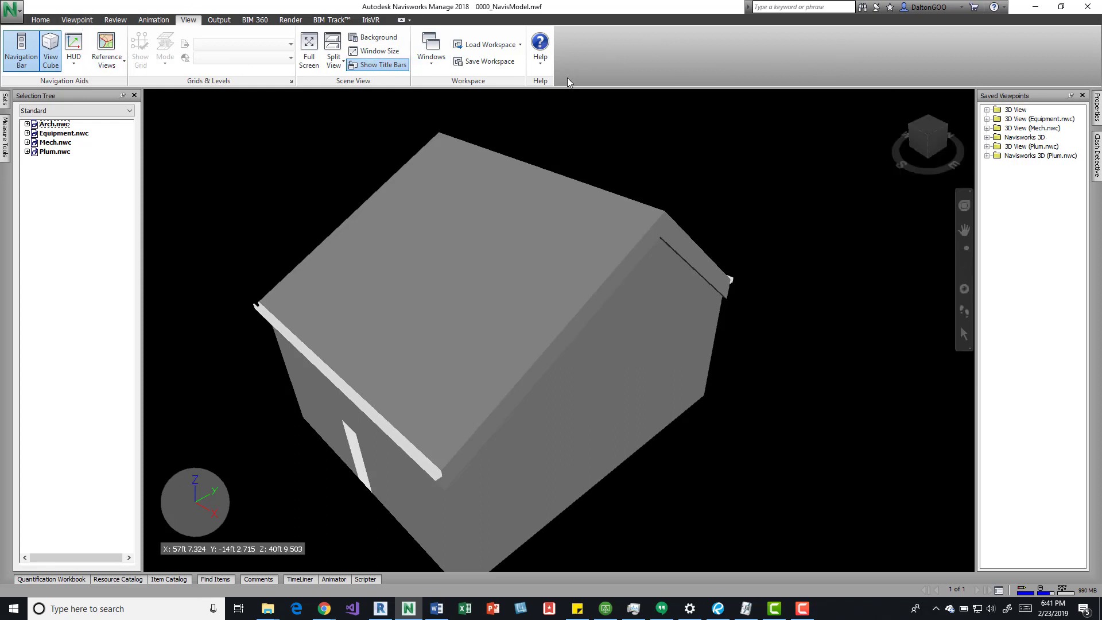
{"action": "right_click", "coordinate": [591, 63]}
{"action": "mouse_move", "coordinate": [190, 20]}
{"action": "left_mouse_down"}
{"action": "mouse_move", "coordinate": [140, 22]}
{"action": "mouse_move", "coordinate": [194, 35]}
{"action": "mouse_move", "coordinate": [178, 23]}
{"action": "mouse_move", "coordinate": [235, 23]}
{"action": "mouse_move", "coordinate": [183, 25]}
{"action": "left_mouse_up"}
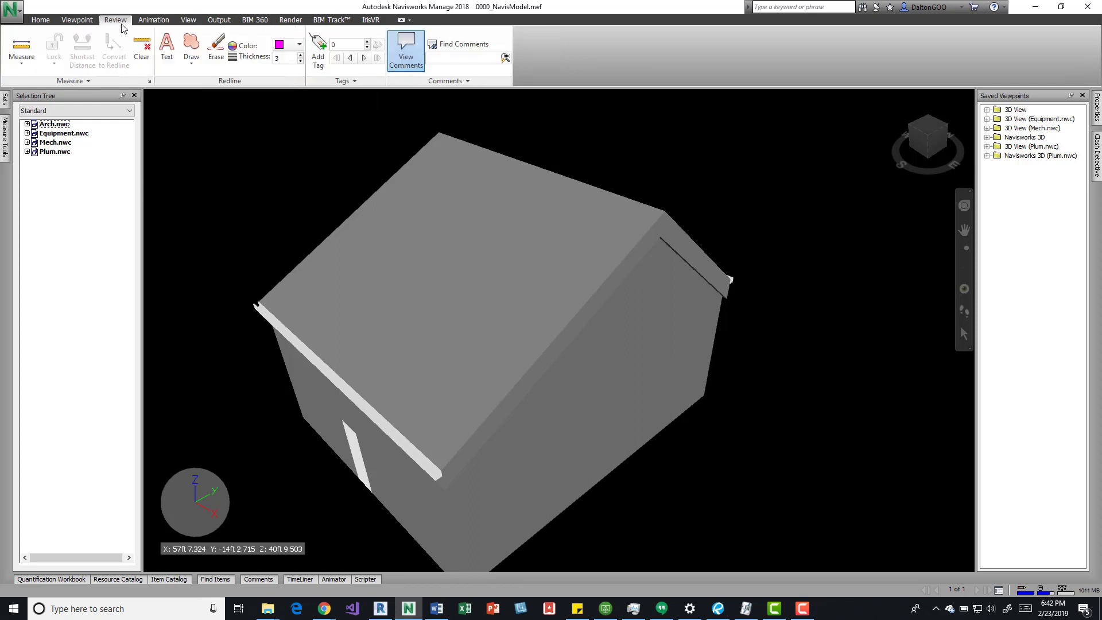
- Hide the Animation tab from the ribbon via Show Tabs
{"action": "left_click", "coordinate": [72, 21]}
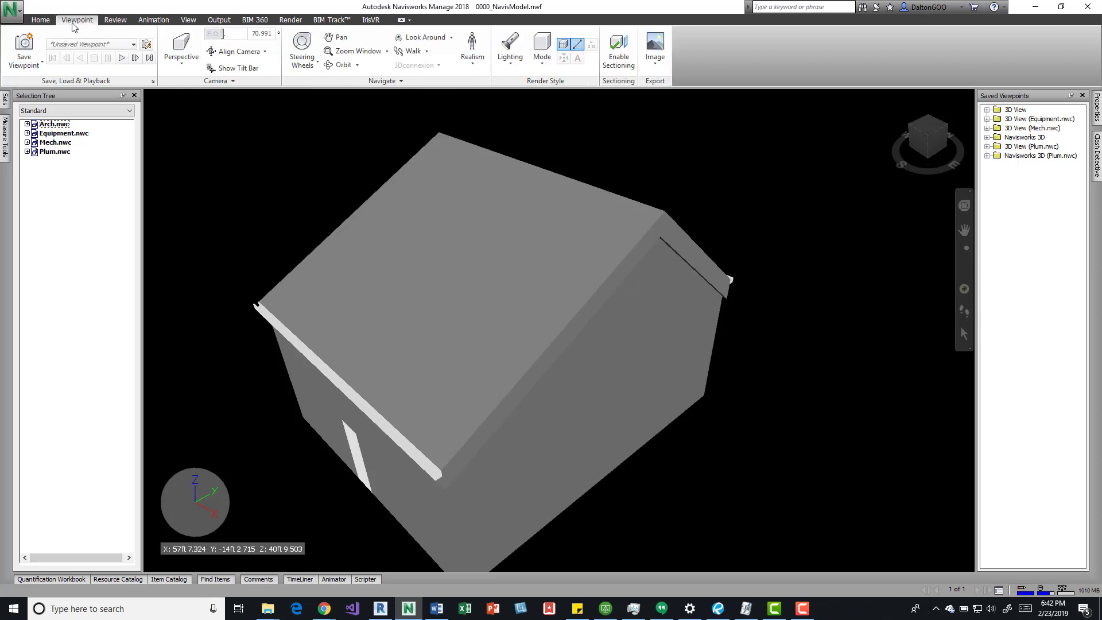
{"action": "left_click", "coordinate": [109, 21]}
{"action": "left_click", "coordinate": [156, 20]}
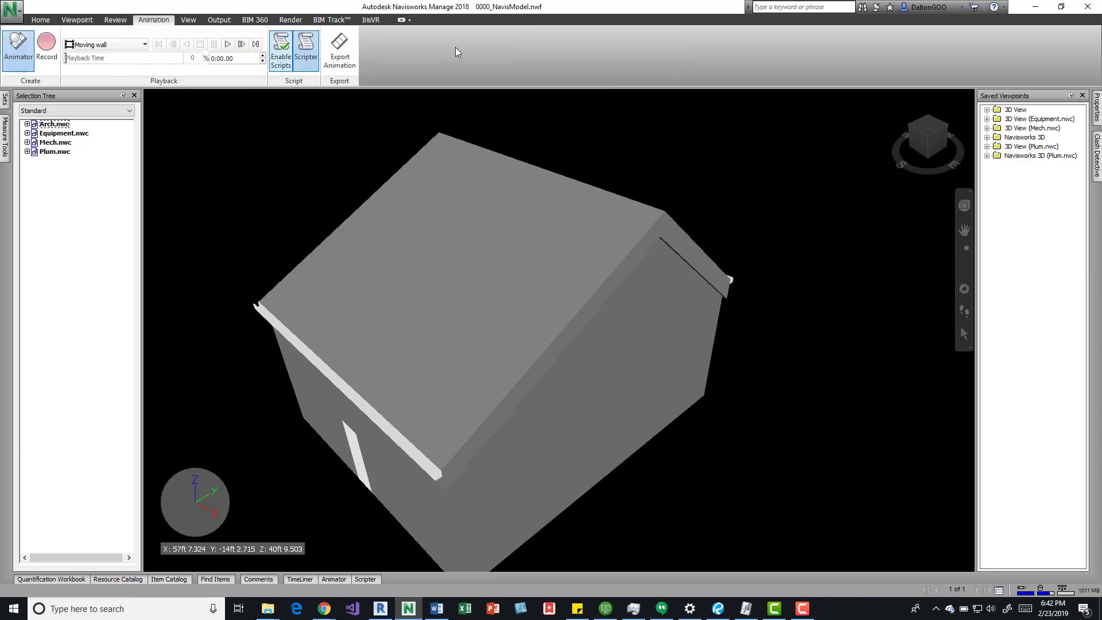
{"action": "right_click", "coordinate": [459, 20]}
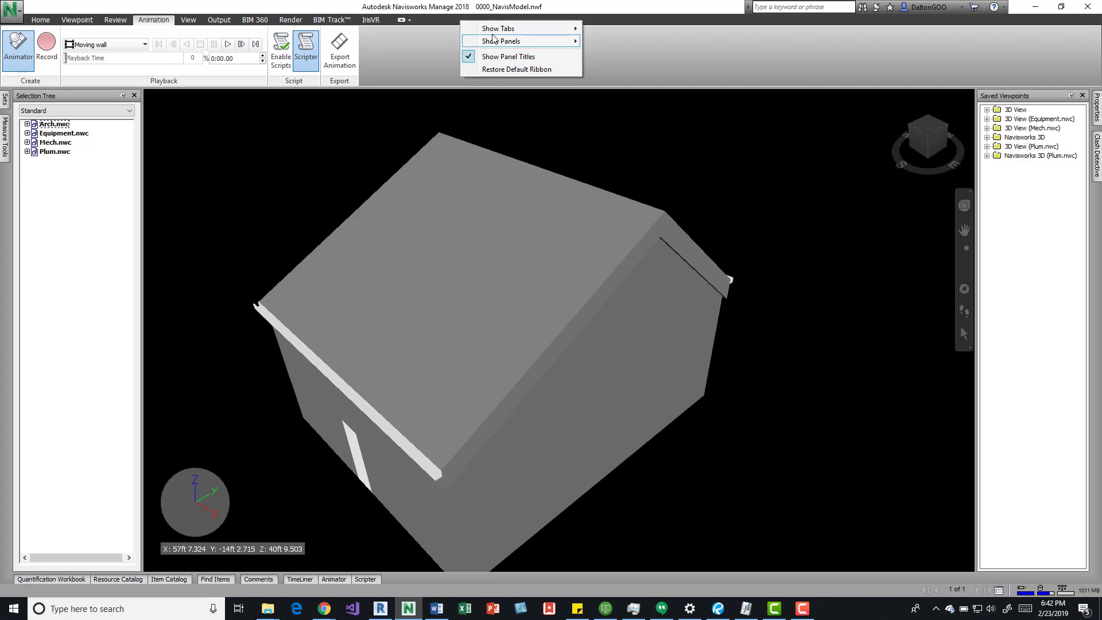
{"action": "mouse_move", "coordinate": [545, 41]}
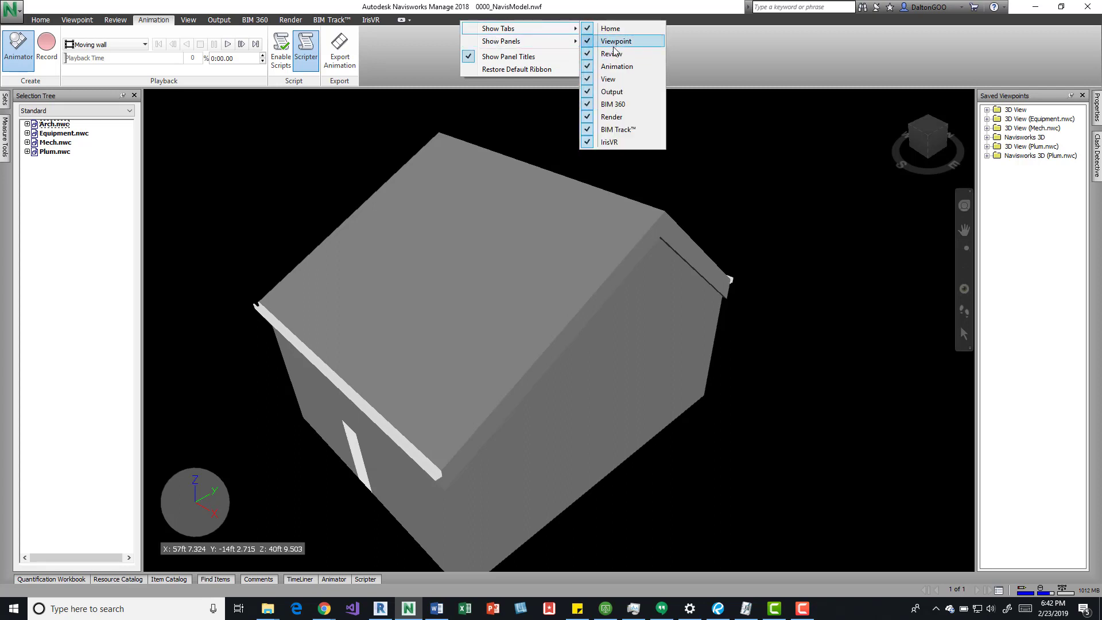
{"action": "left_click", "coordinate": [619, 66]}
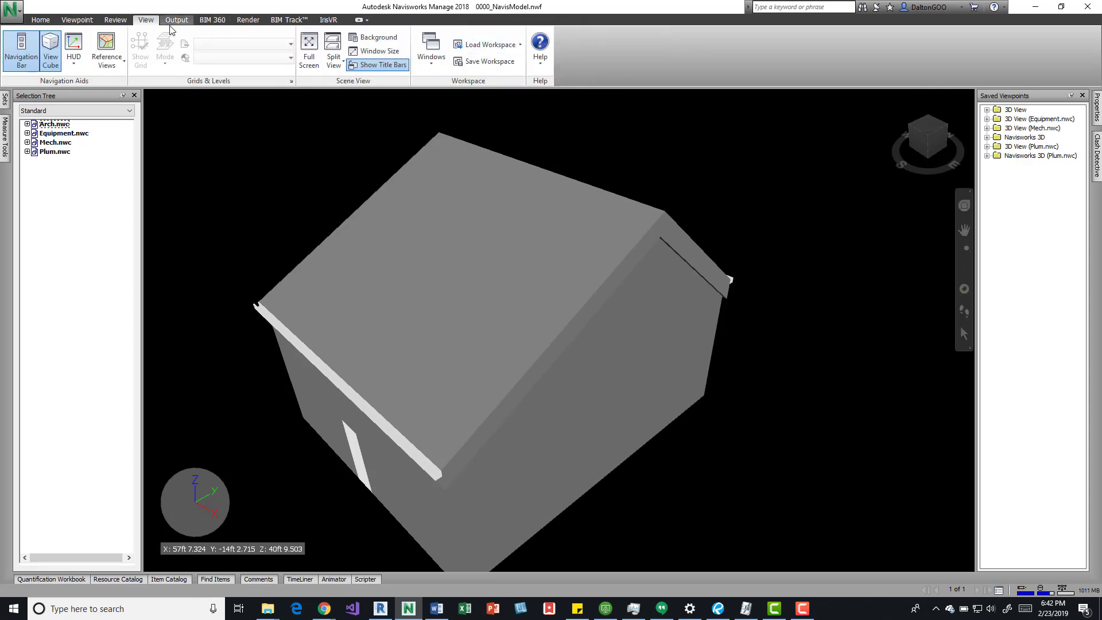
- Remove the Grids & Levels panel from the View tools via Show Panels
{"action": "right_click", "coordinate": [611, 58]}
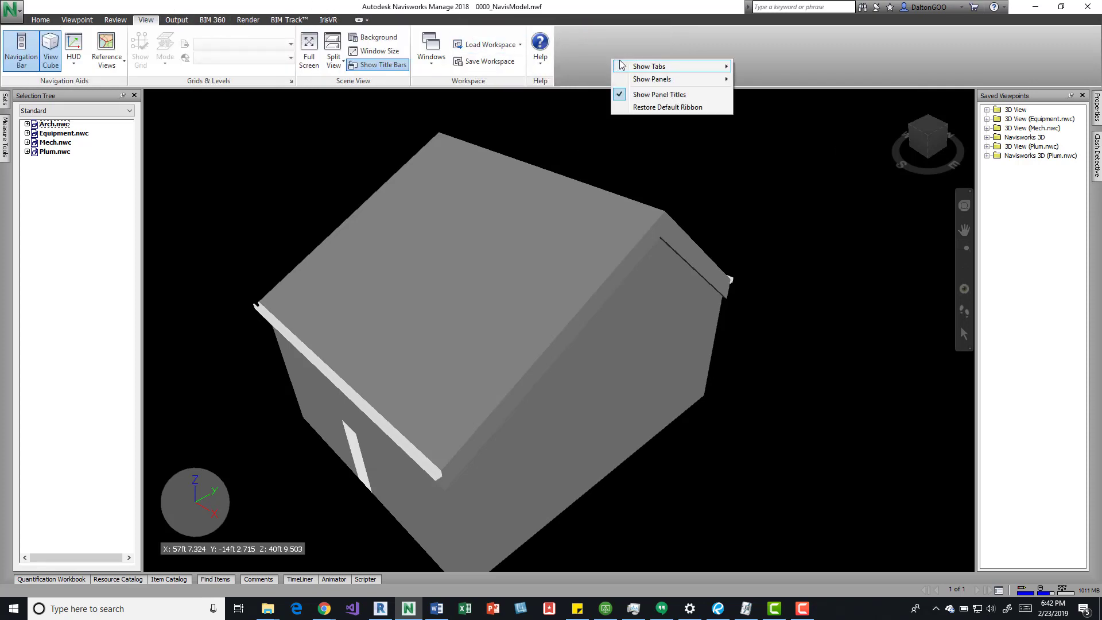
{"action": "mouse_move", "coordinate": [652, 81]}
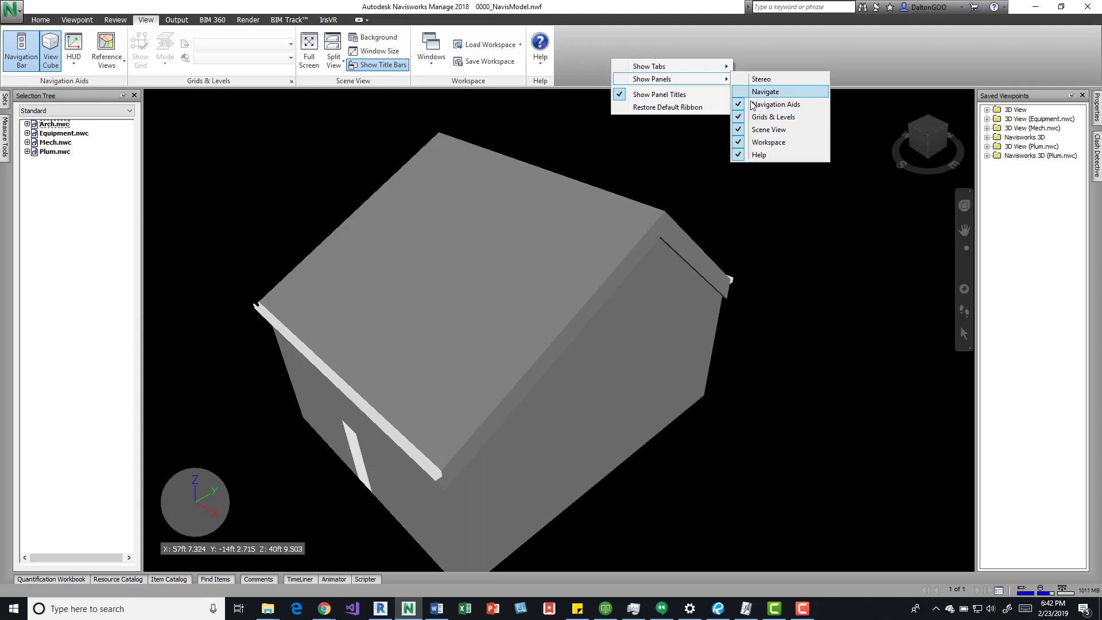
{"action": "left_click", "coordinate": [750, 119]}
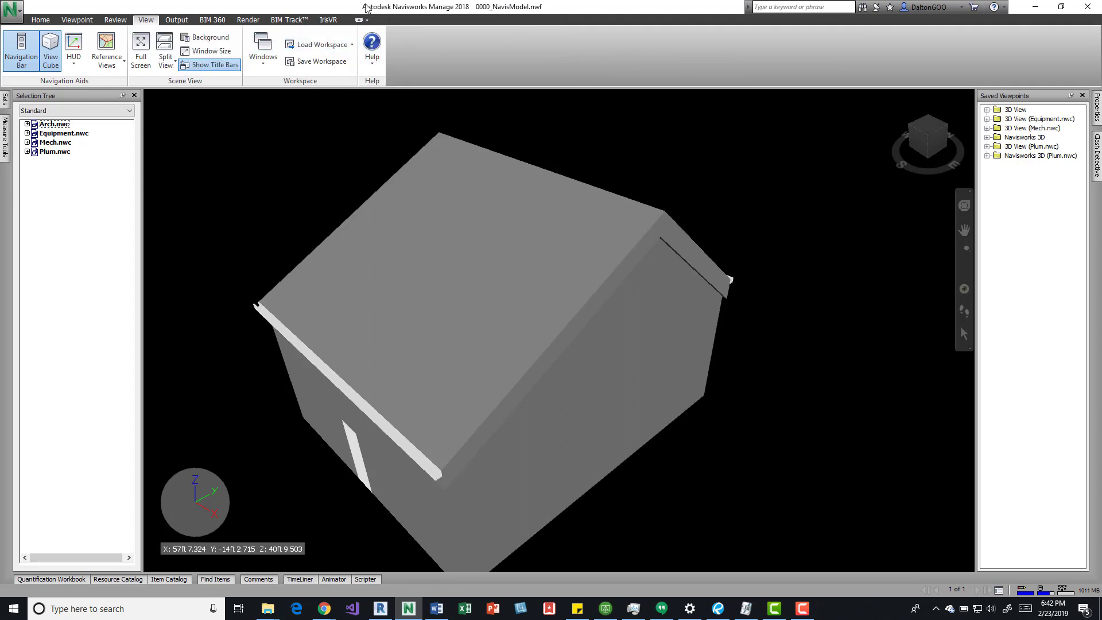
{"action": "left_click", "coordinate": [317, 63]}
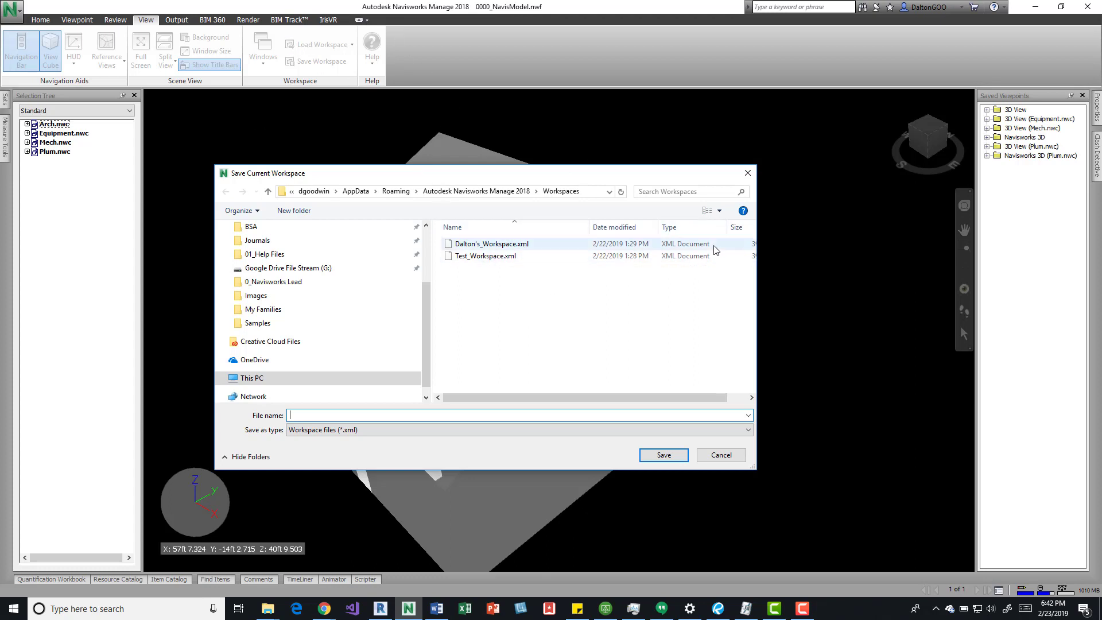
{"action": "left_click", "coordinate": [746, 174]}
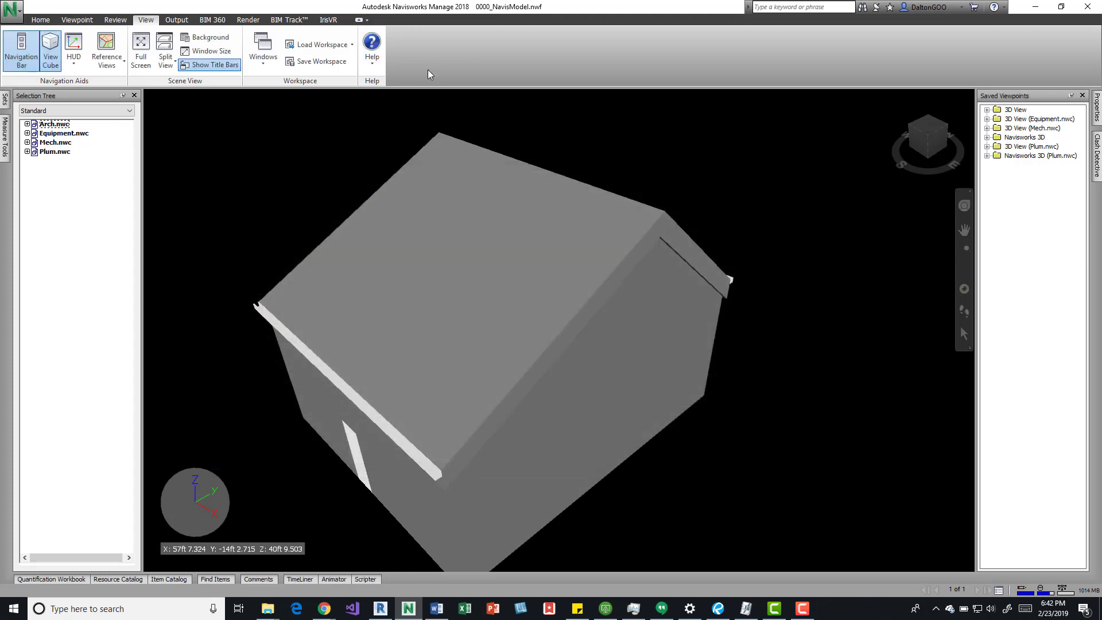